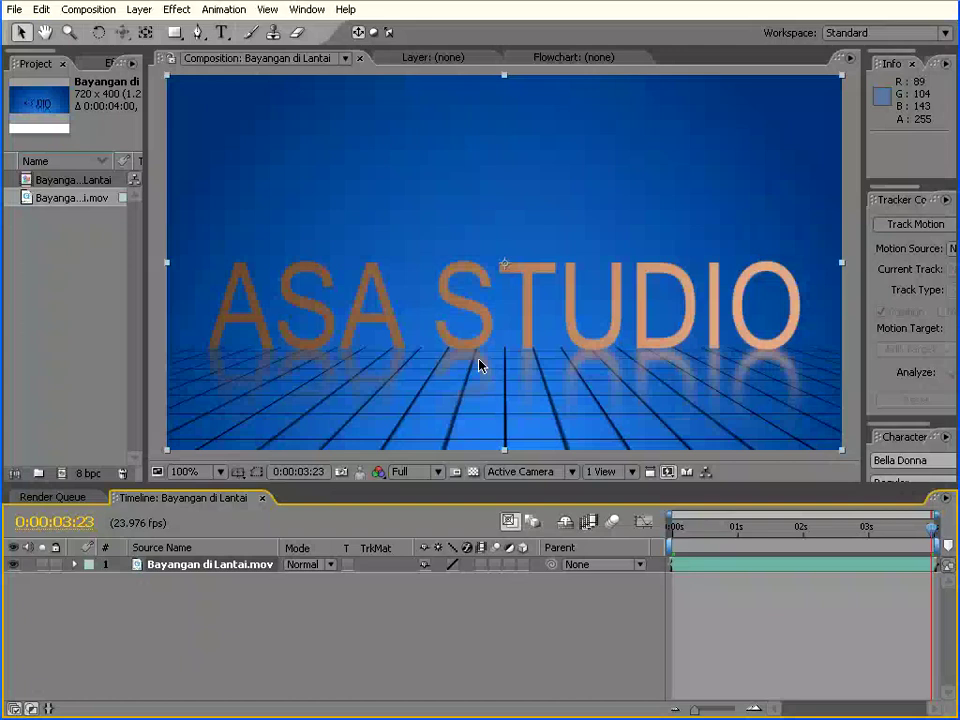
Widen the project panel and preview the title animation from about one second.
drag(145, 336, 165, 336)
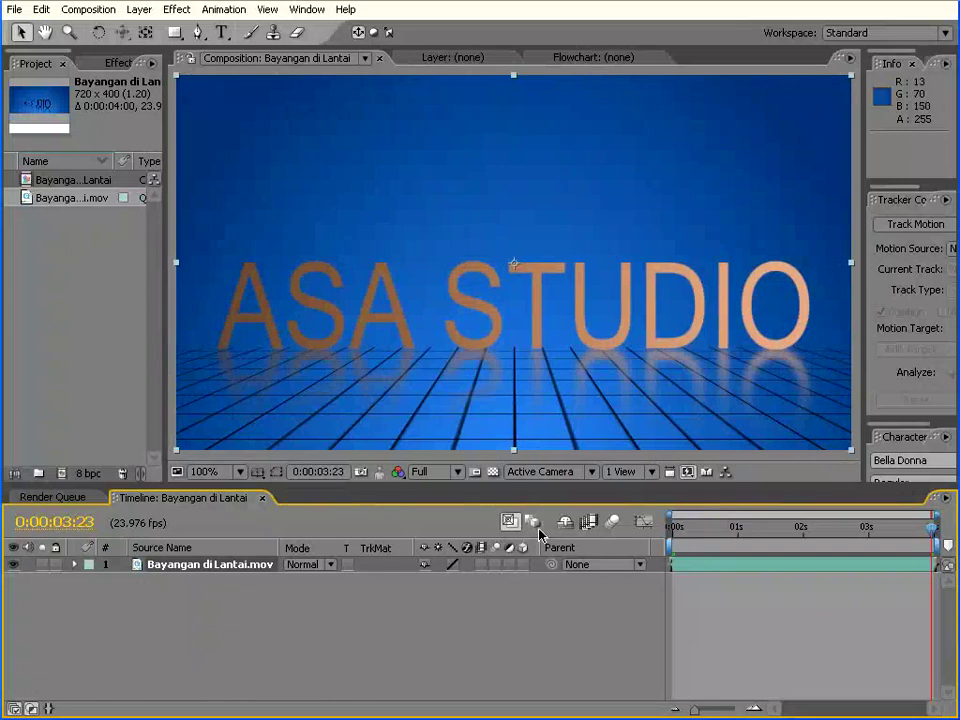
drag(932, 527, 661, 534)
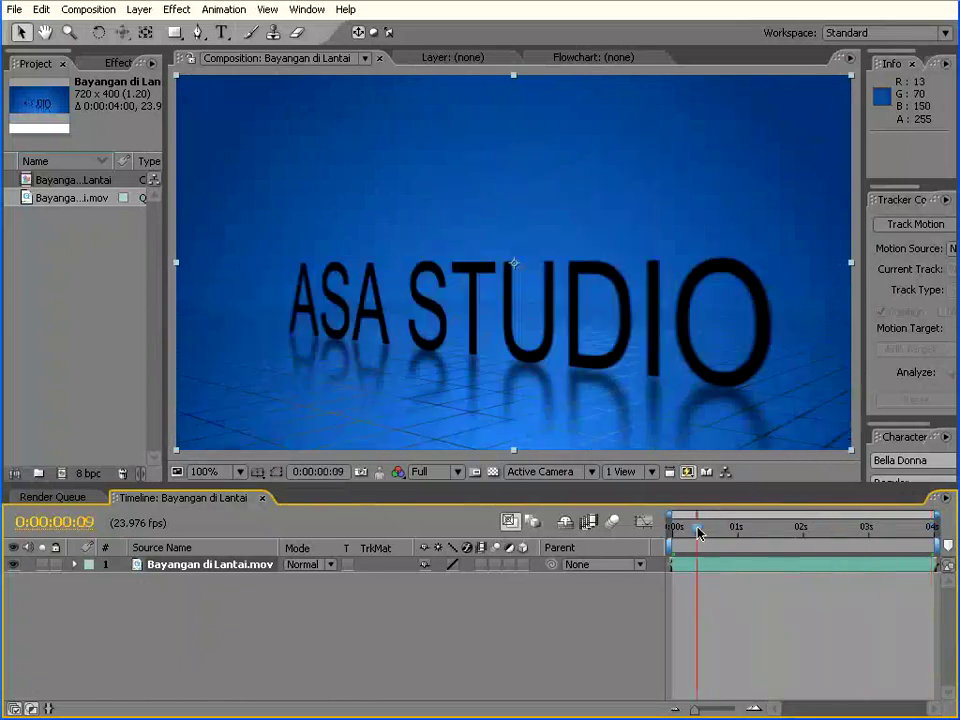
key(KP_0)
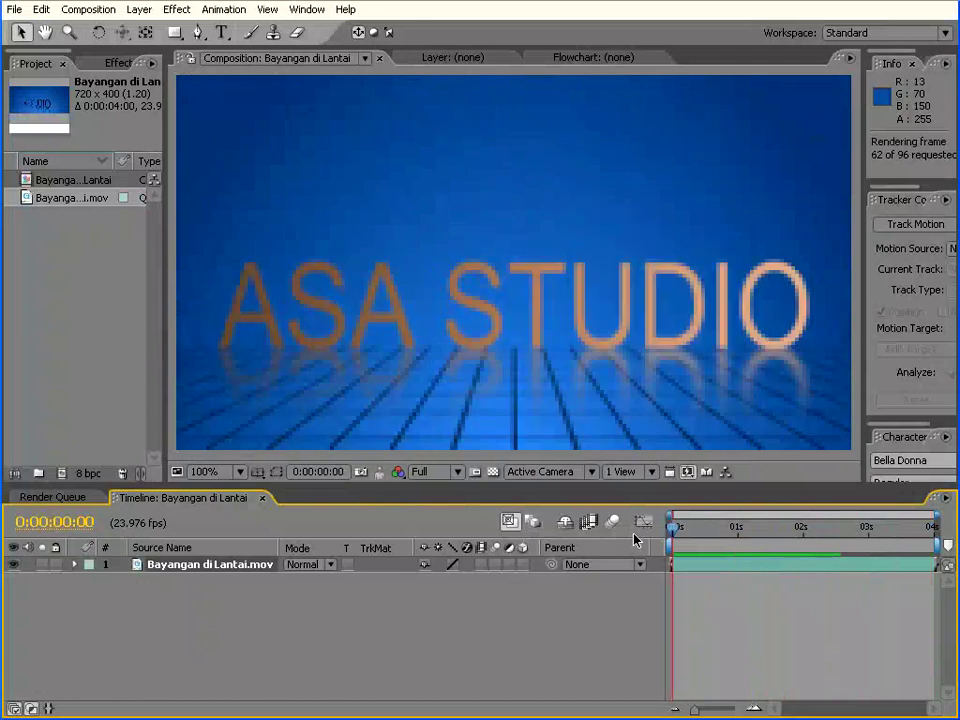
key(space)
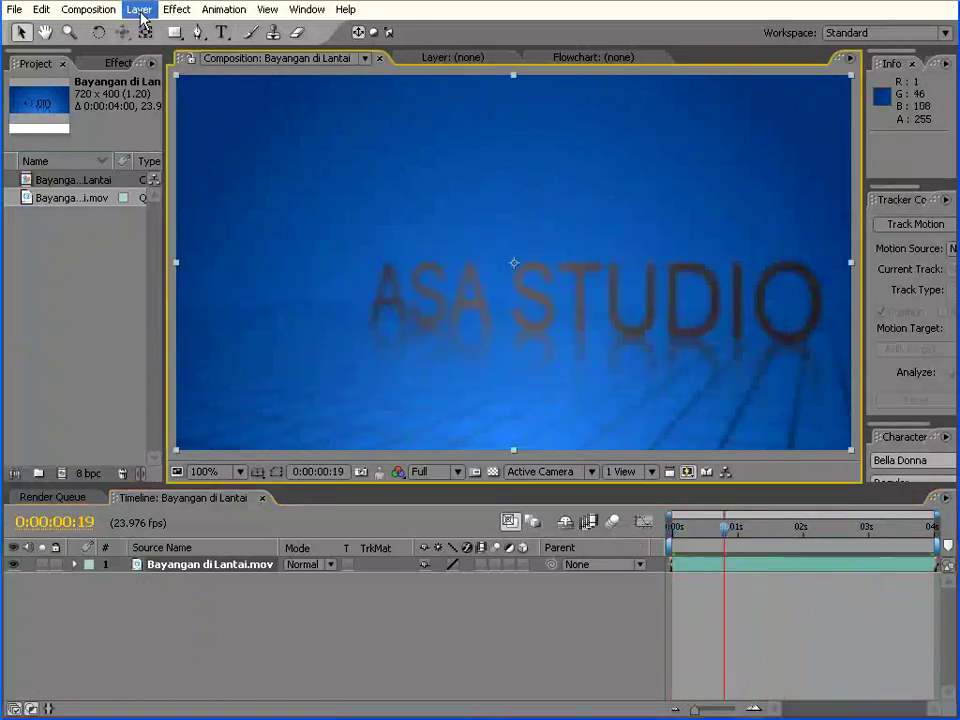
Add a new adjustment layer to the composition above the footage, viewed at frame 16.
click(141, 12)
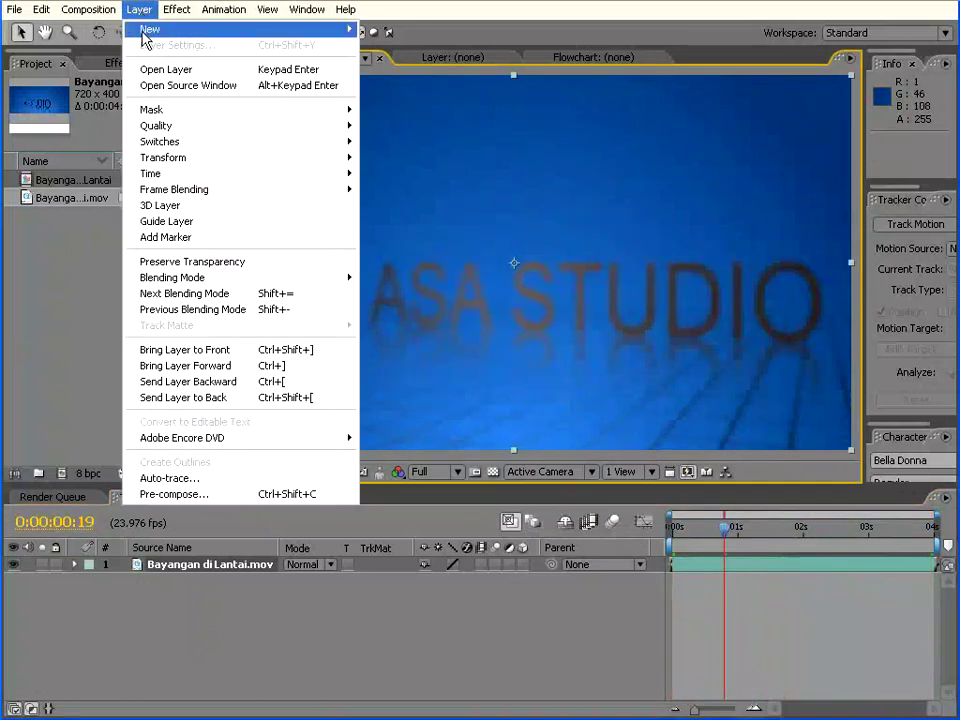
mouse_move(143, 35)
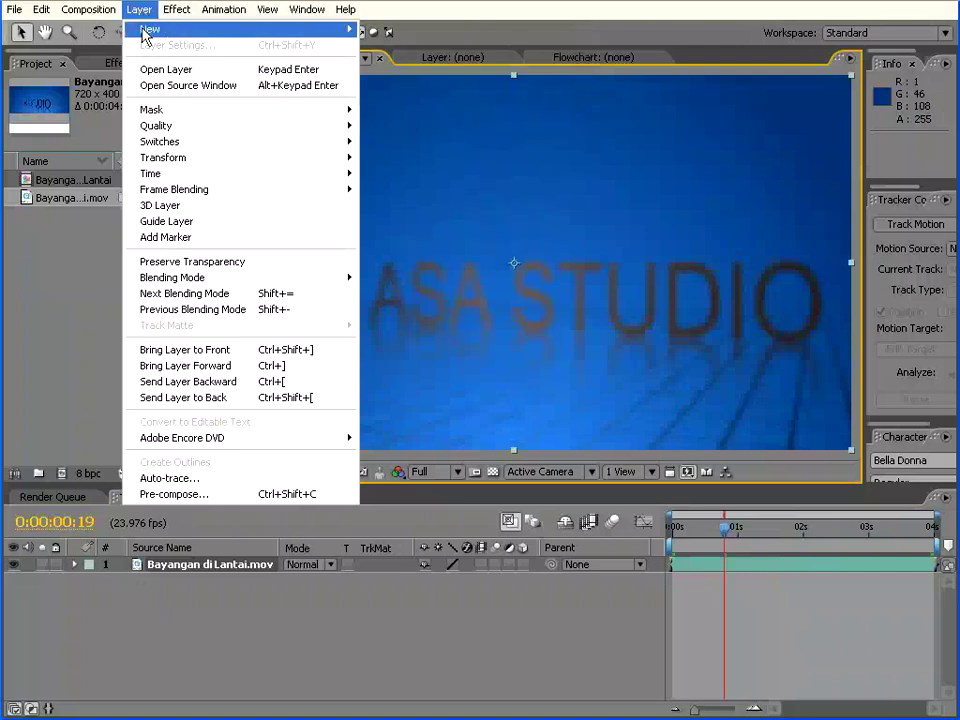
click(415, 108)
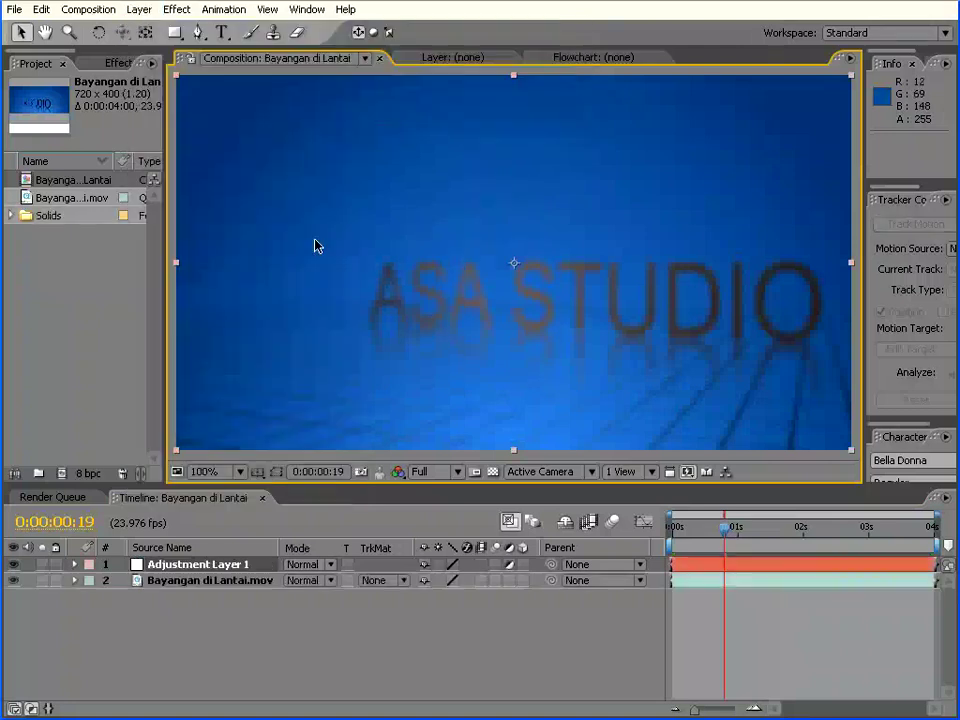
click(735, 532)
drag(736, 537, 742, 537)
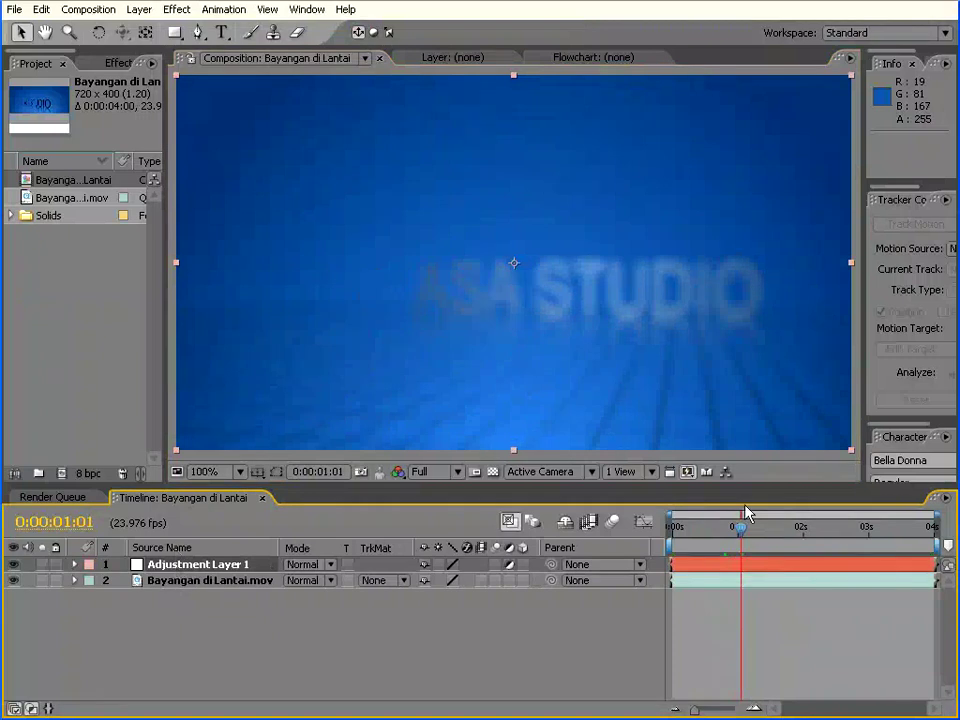
drag(745, 528, 717, 528)
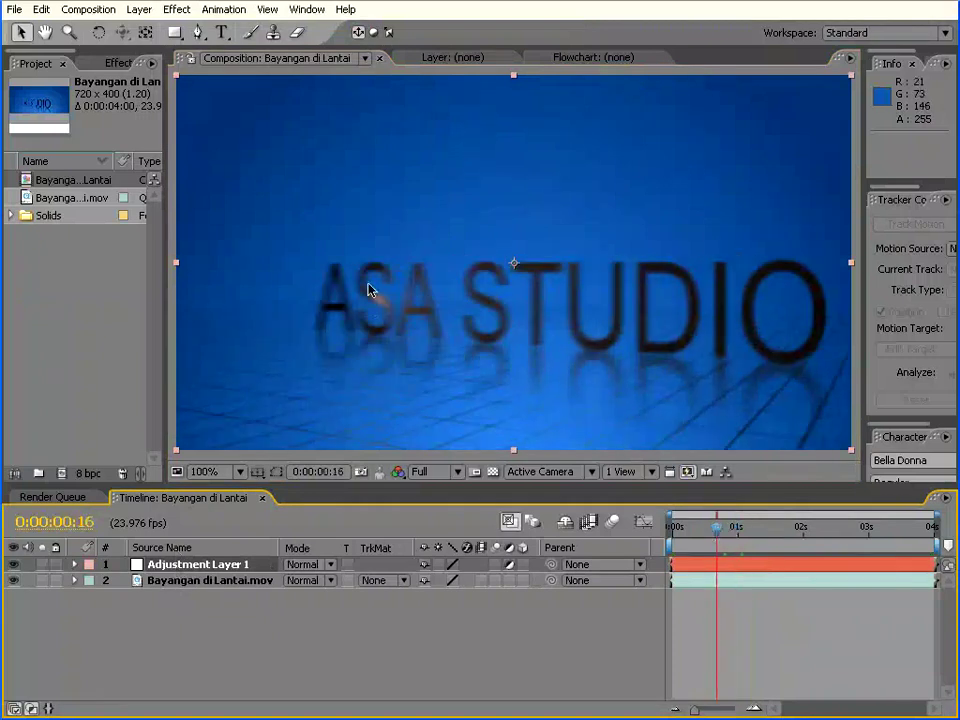
Apply the Distort > Offset effect to the adjustment layer.
click(180, 10)
click(187, 10)
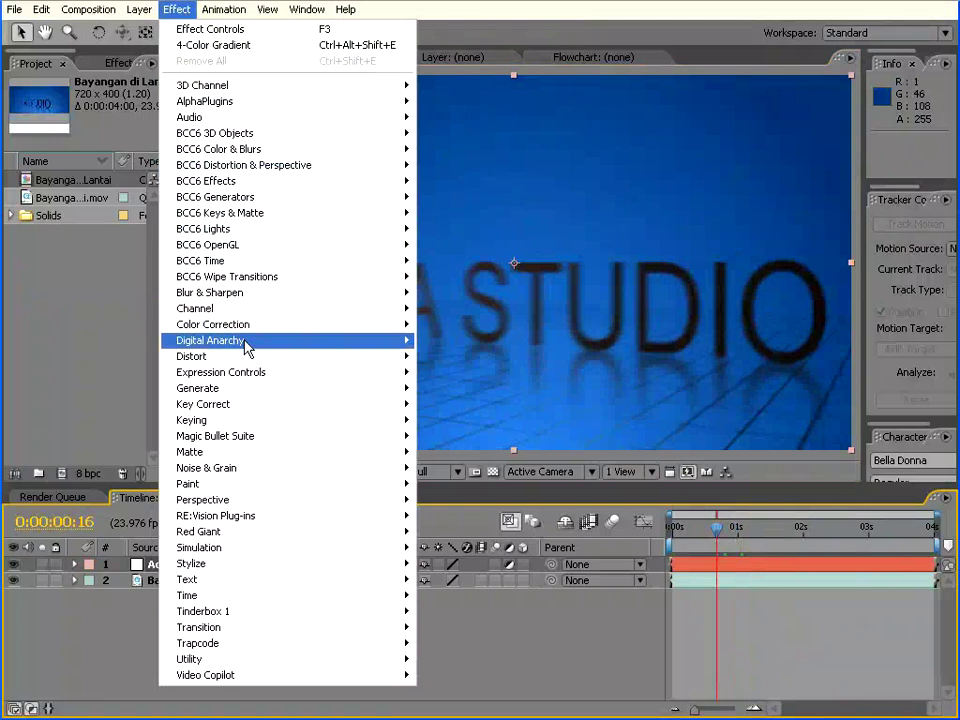
mouse_move(315, 358)
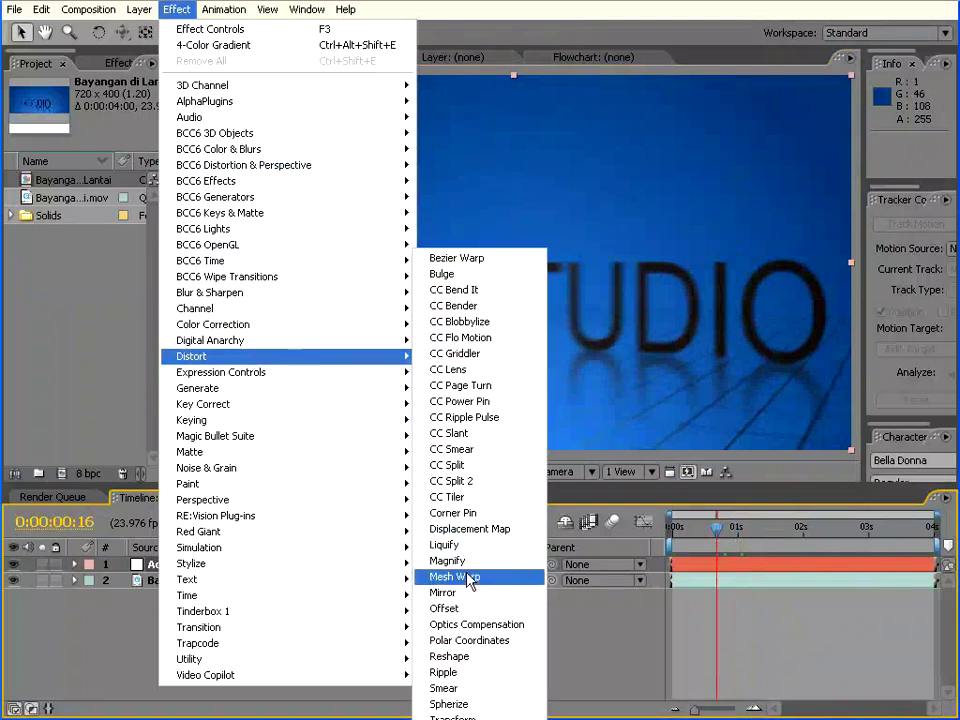
click(467, 608)
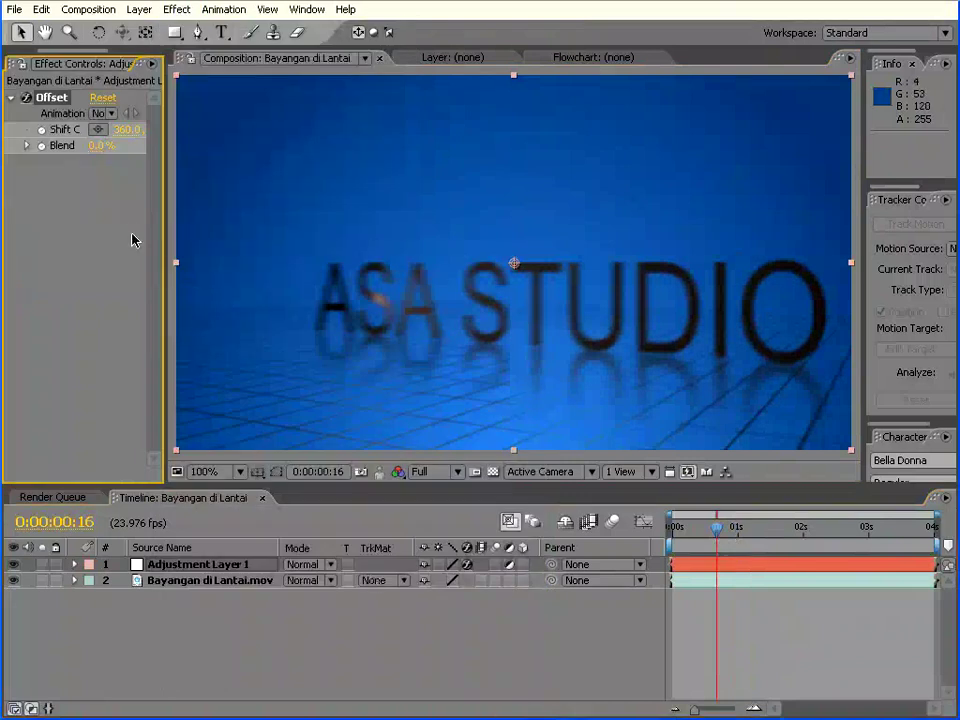
Shift the Offset centre horizontally to 686 and scrub to check the wrap-around.
drag(124, 129, 467, 134)
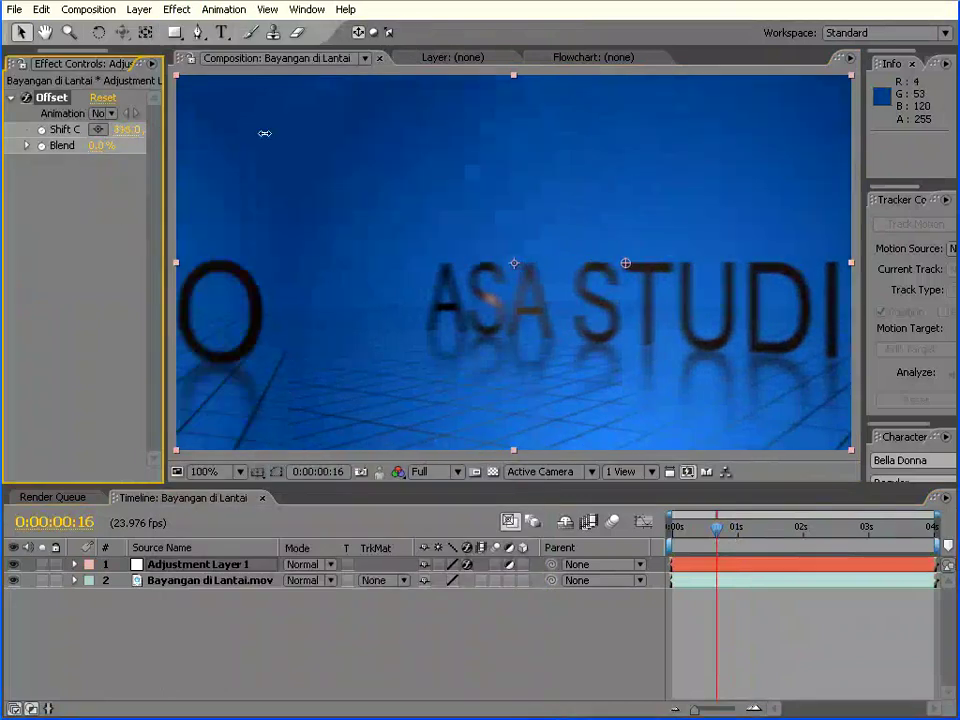
mouse_move(716, 527)
mouse_down()
mouse_move(660, 532)
mouse_move(771, 528)
mouse_up()
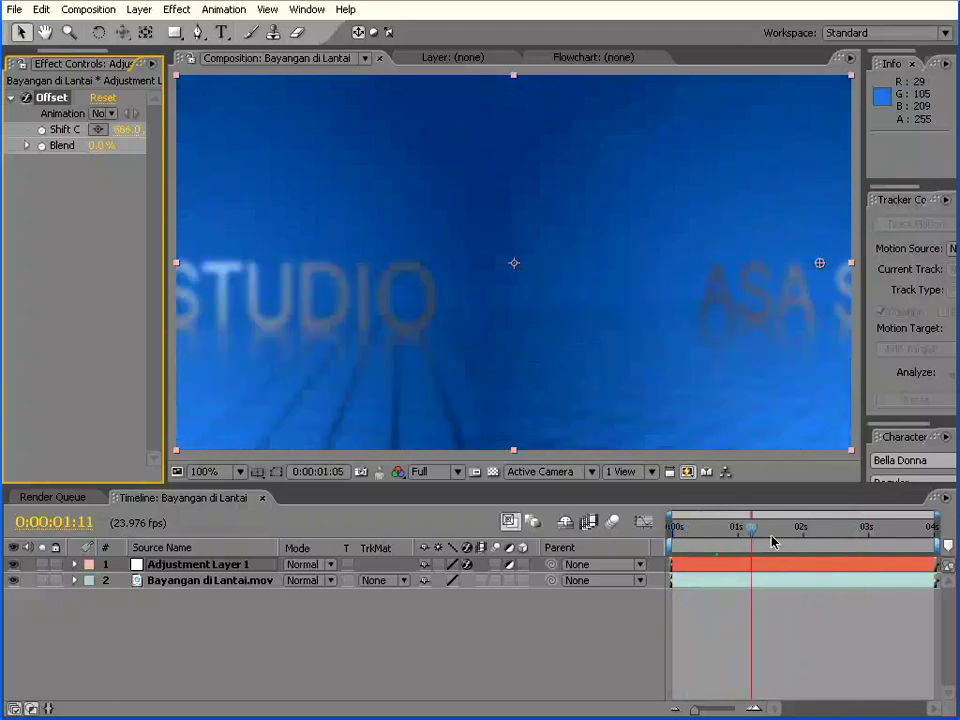
click(212, 586)
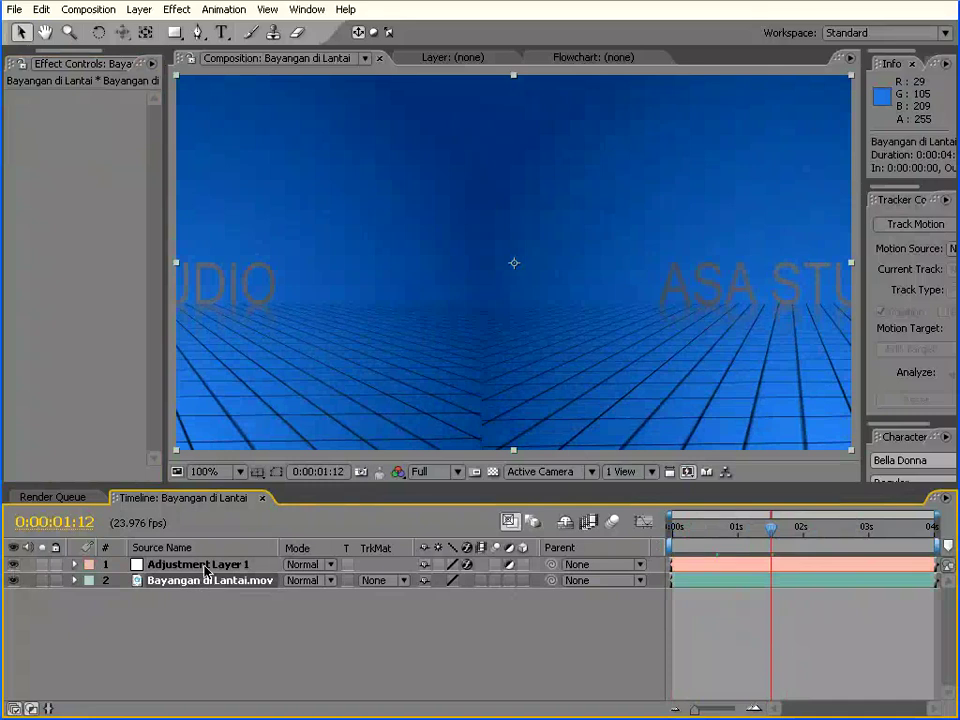
click(205, 566)
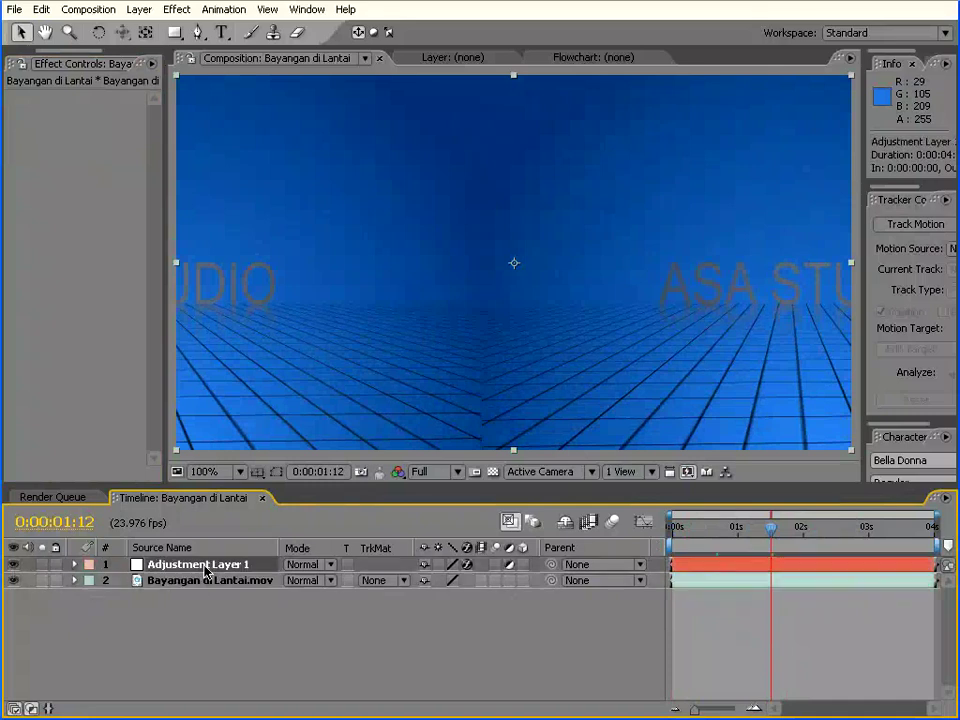
Hide the adjustment layer and copy its Offset effect for the footage layer.
click(13, 565)
mouse_move(671, 527)
mouse_down()
mouse_move(936, 535)
mouse_move(670, 537)
mouse_up()
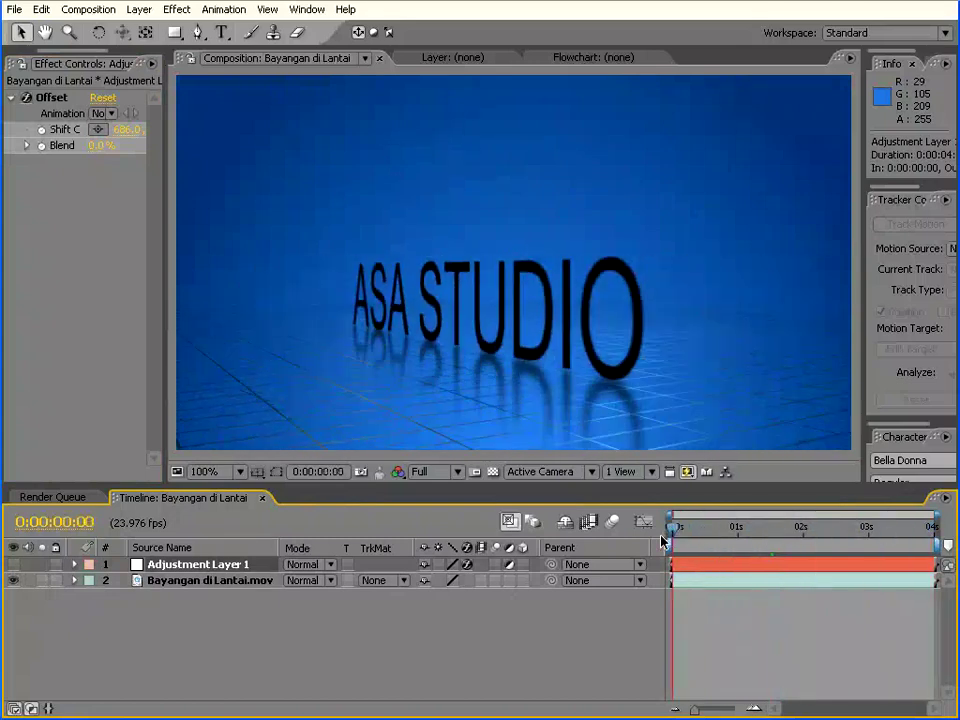
click(42, 100)
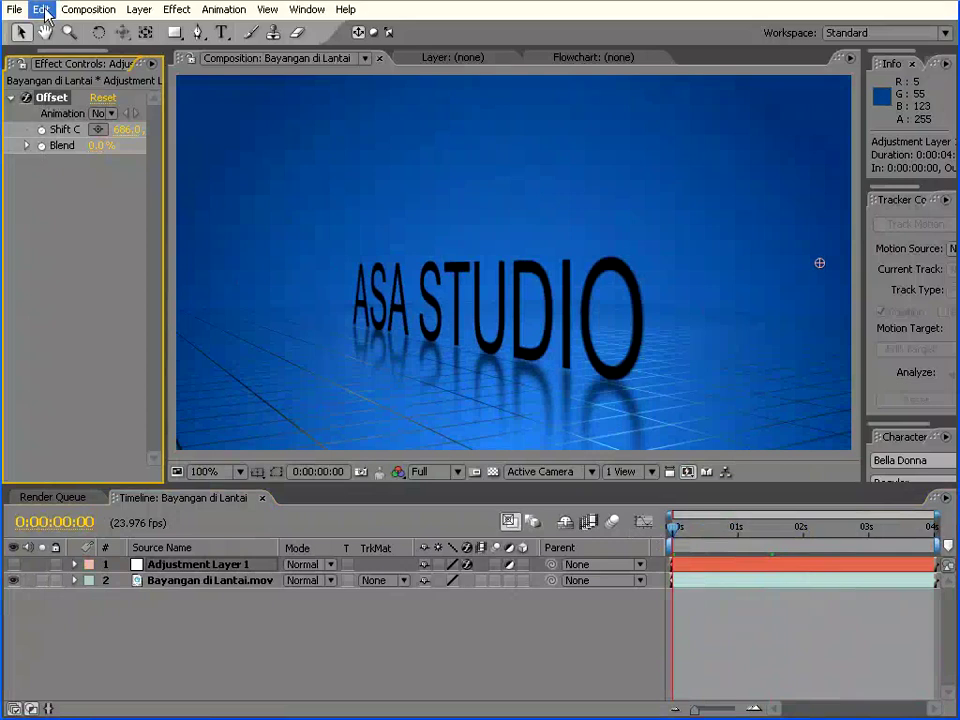
click(41, 9)
click(62, 103)
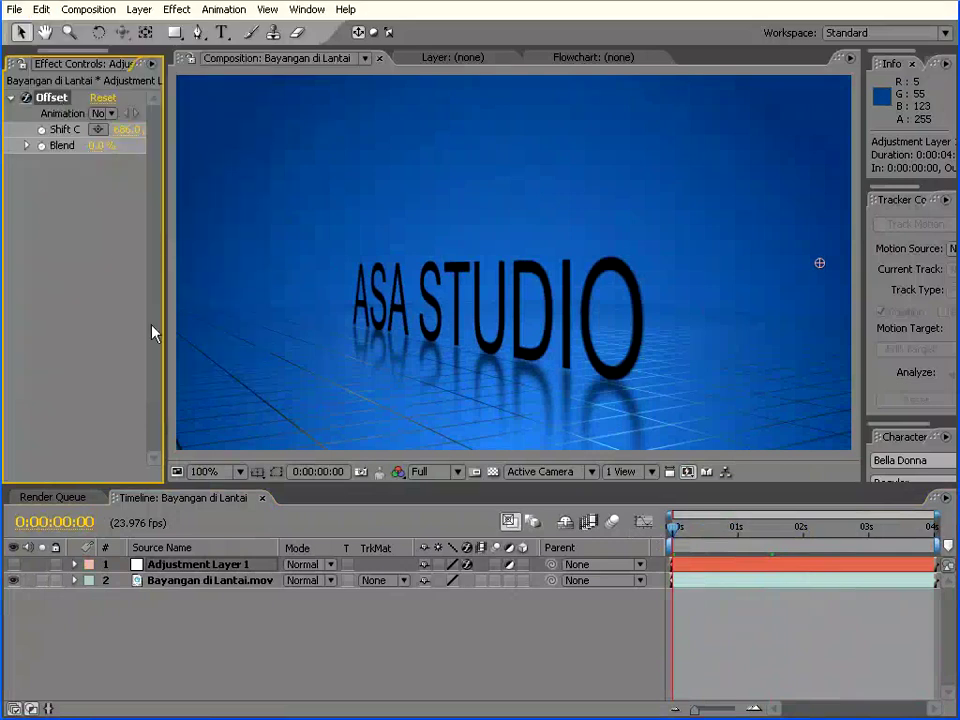
click(191, 582)
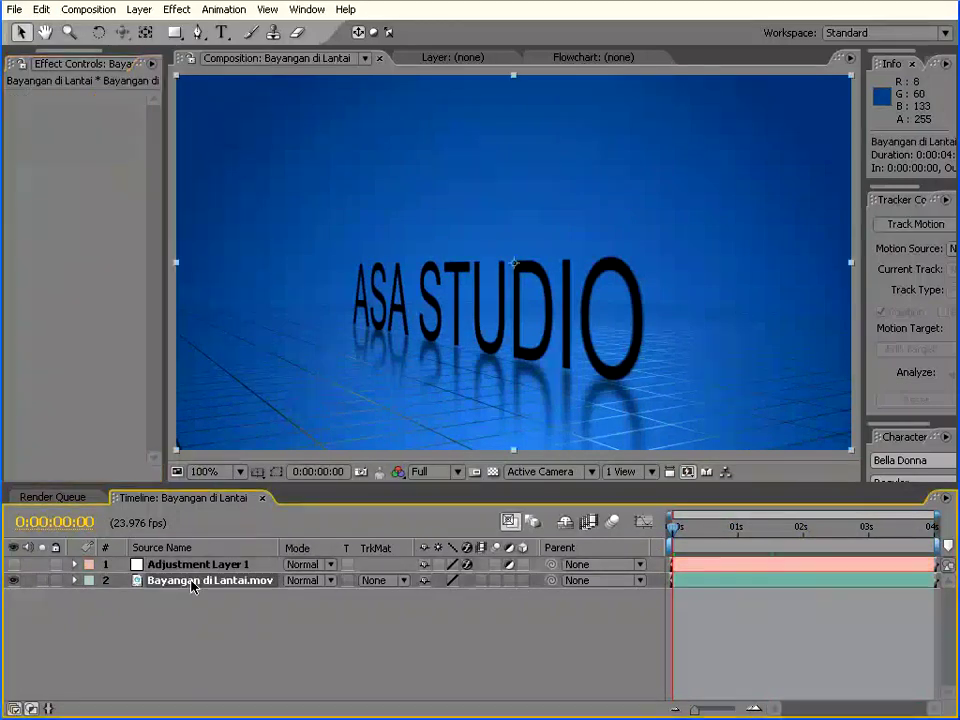
Paste the Offset effect onto Bayangan di Lantai.mov and scrub to check the shift.
click(42, 12)
click(55, 134)
click(686, 537)
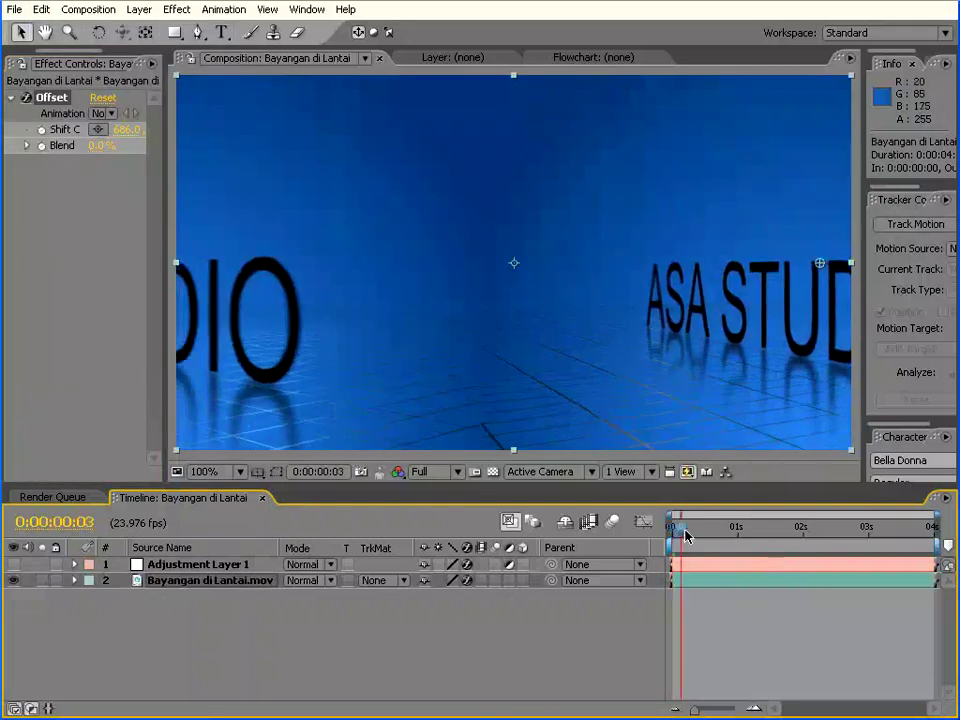
mouse_move(686, 537)
mouse_down()
mouse_move(846, 536)
mouse_move(676, 538)
mouse_move(701, 548)
mouse_up()
click(200, 581)
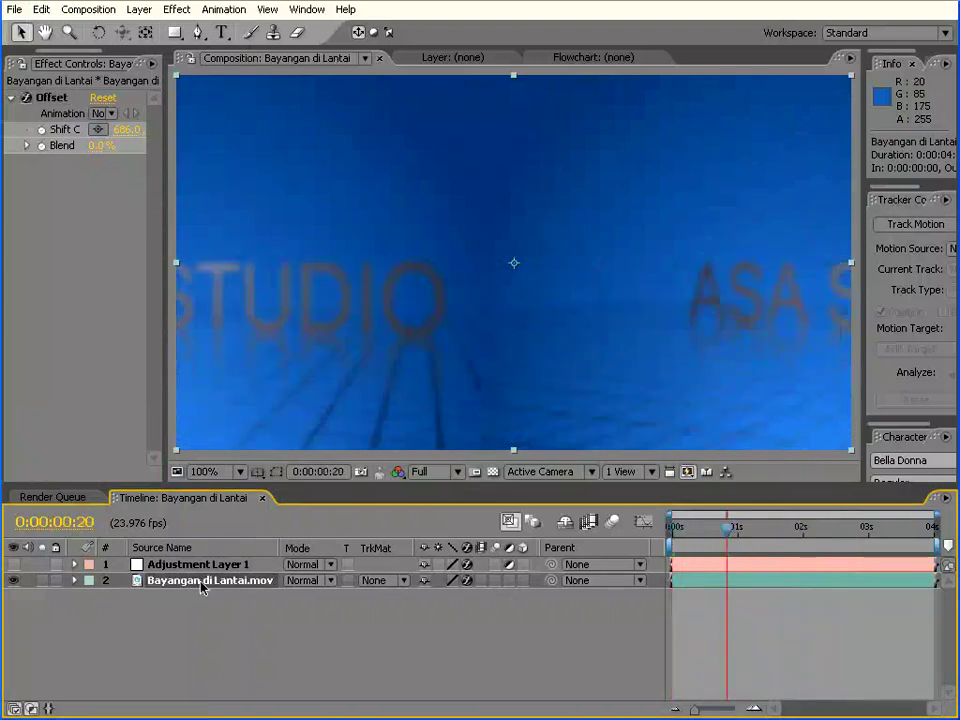
Show Adjustment Layer 1 again and review the centred title at frame 11.
drag(729, 540, 765, 538)
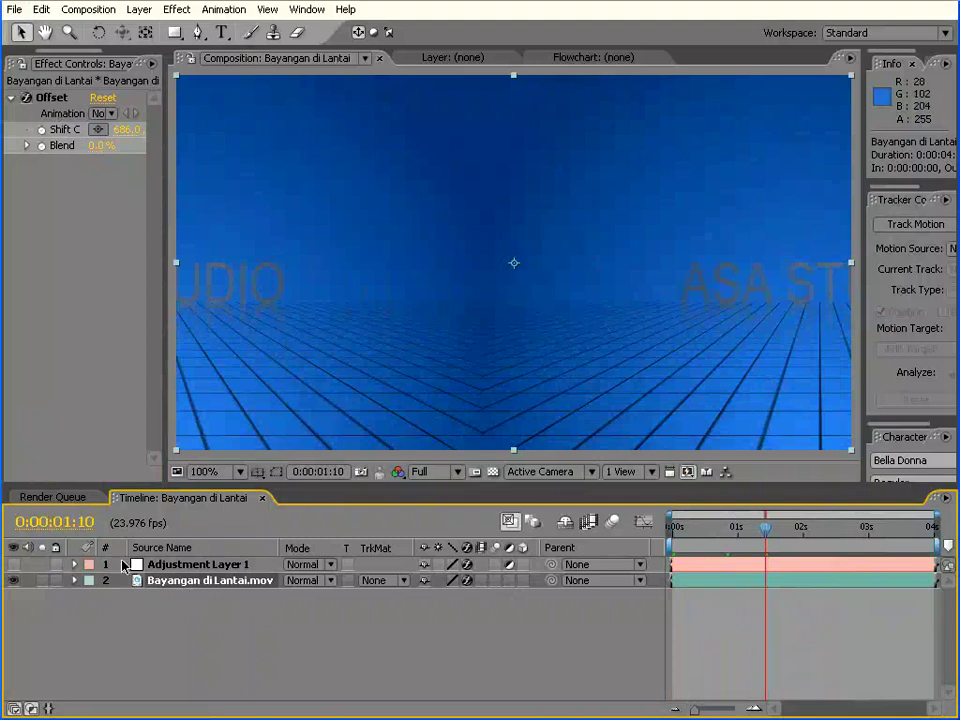
click(14, 565)
drag(765, 527, 748, 527)
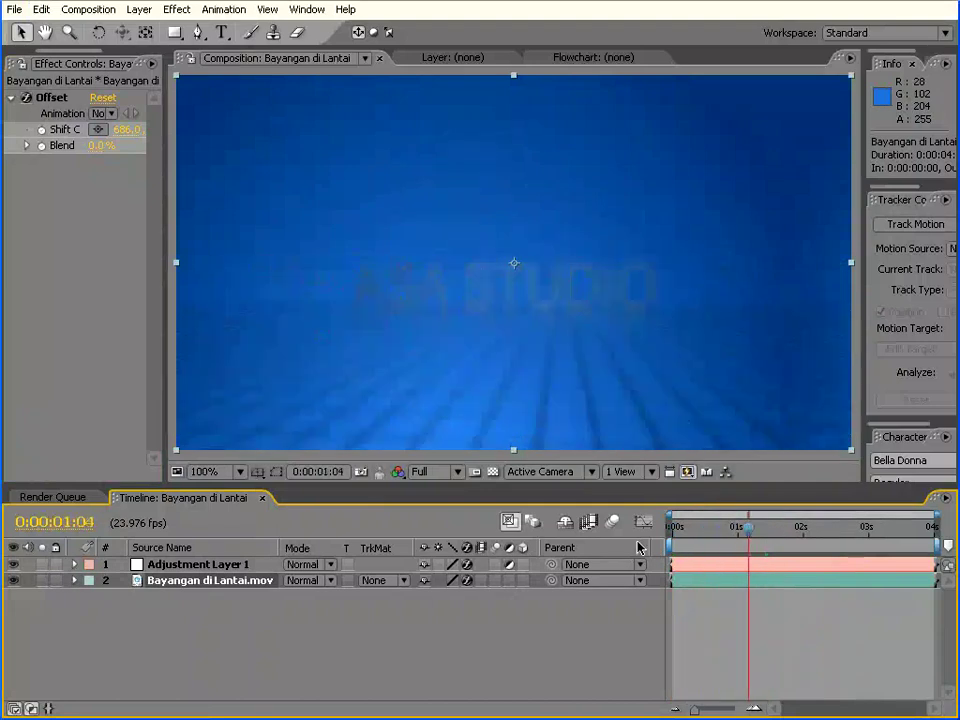
drag(750, 533, 703, 527)
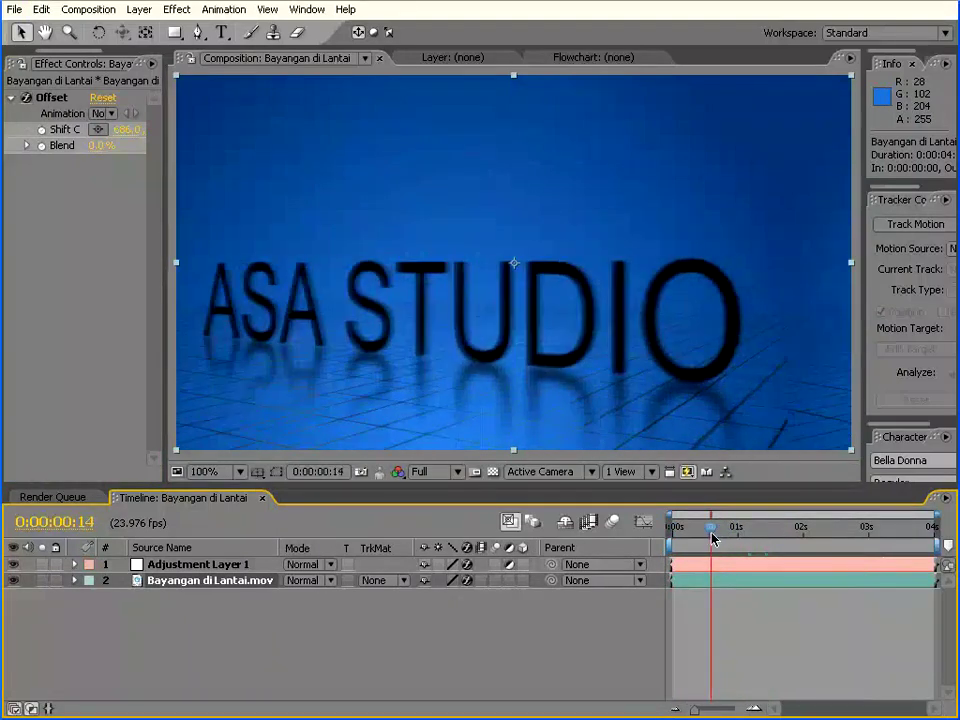
click(199, 566)
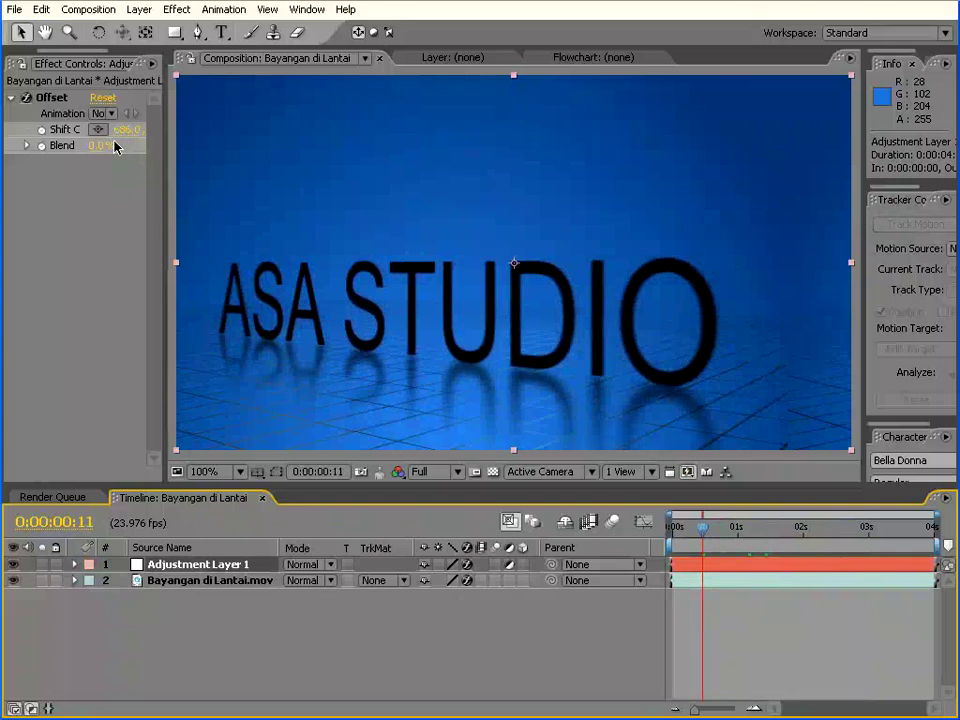
Set the Offset Blend With Original to 63%, then toggle the effect off to compare.
mouse_move(103, 146)
mouse_down()
mouse_move(168, 148)
mouse_move(158, 154)
mouse_up()
mouse_move(701, 529)
mouse_down()
mouse_move(657, 532)
mouse_move(930, 528)
mouse_move(651, 531)
mouse_move(762, 530)
mouse_up()
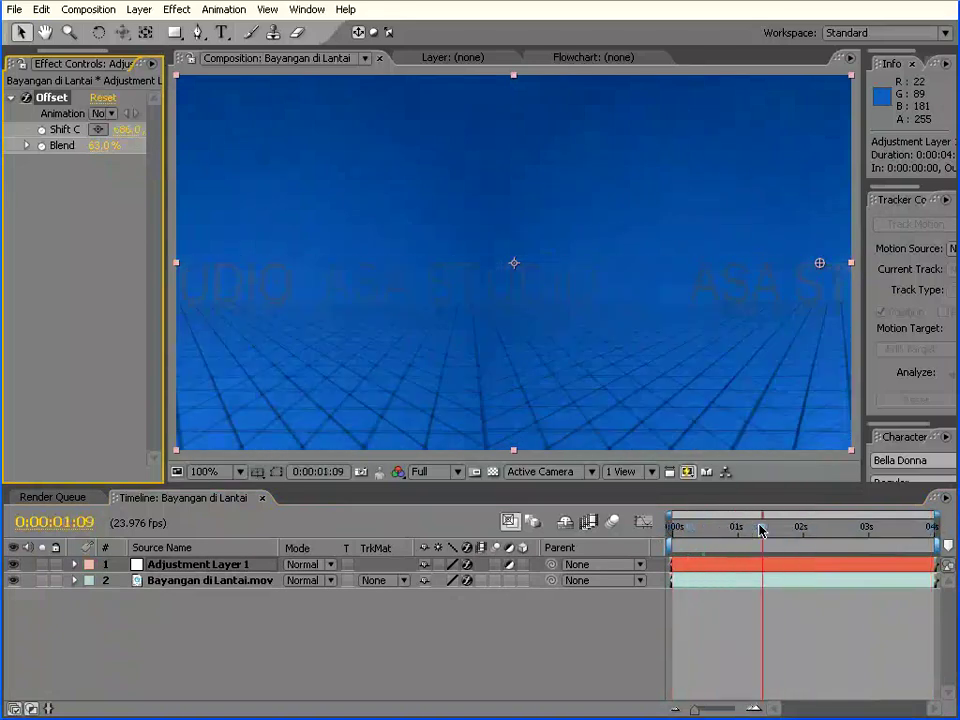
click(205, 581)
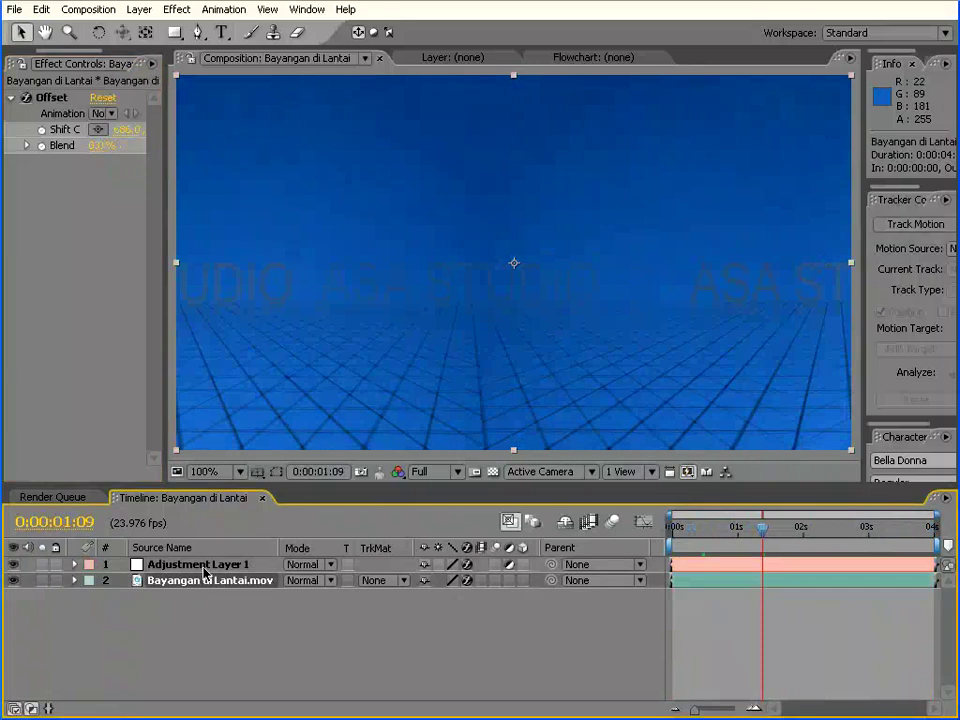
click(203, 567)
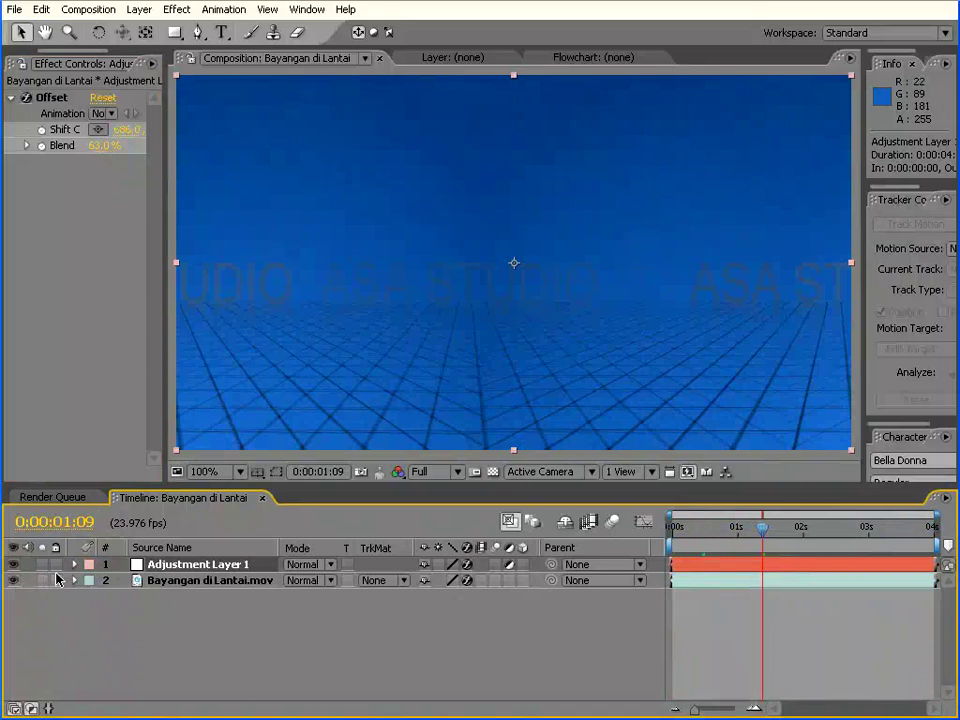
click(193, 581)
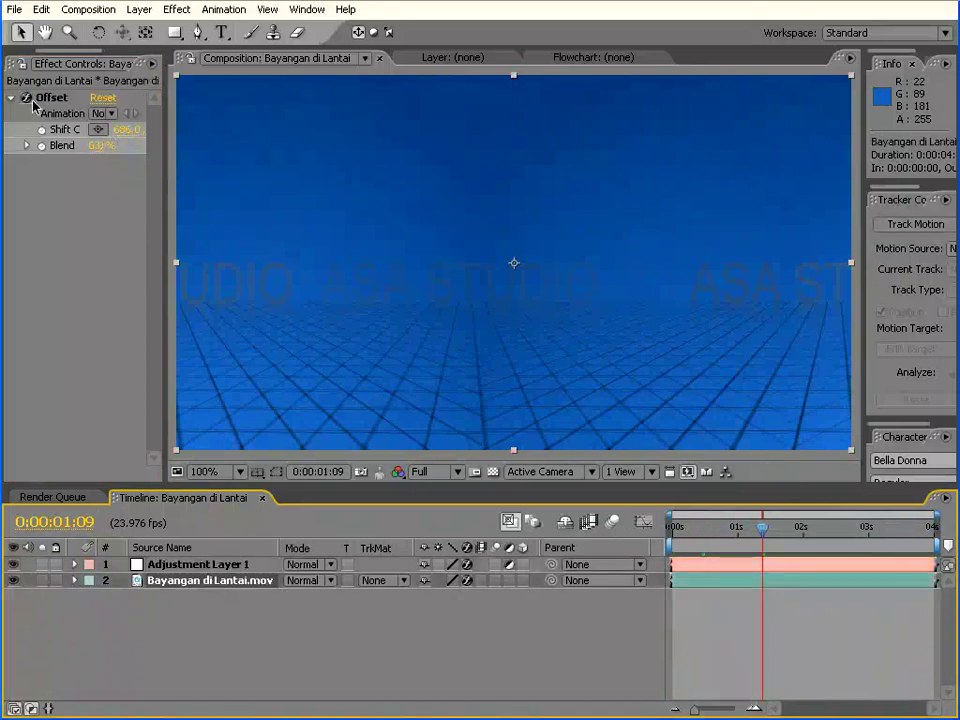
click(172, 564)
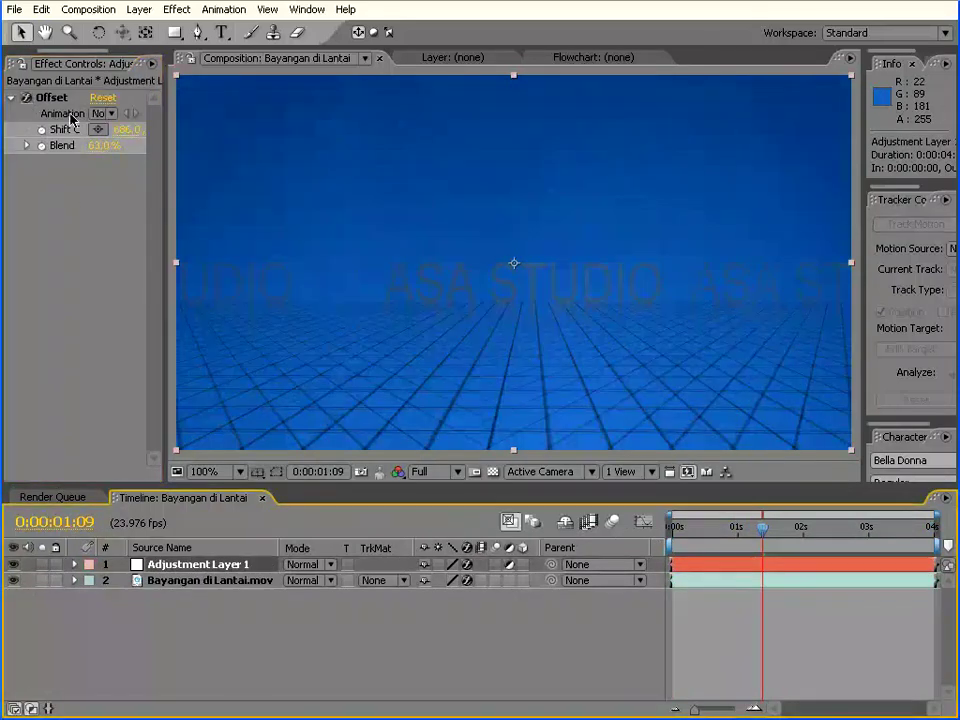
click(26, 97)
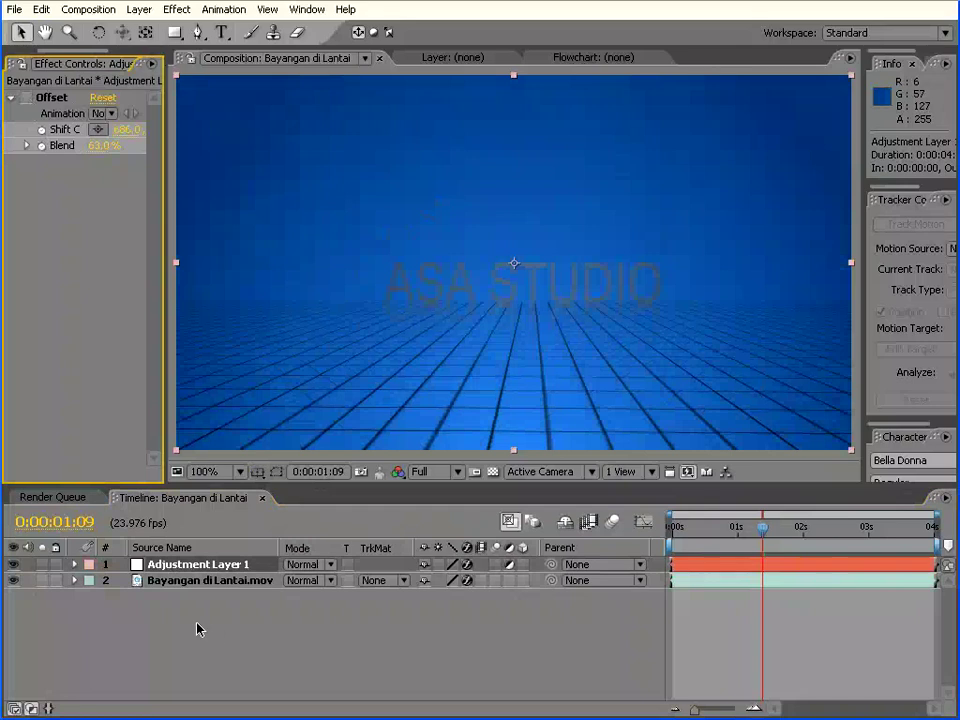
click(196, 622)
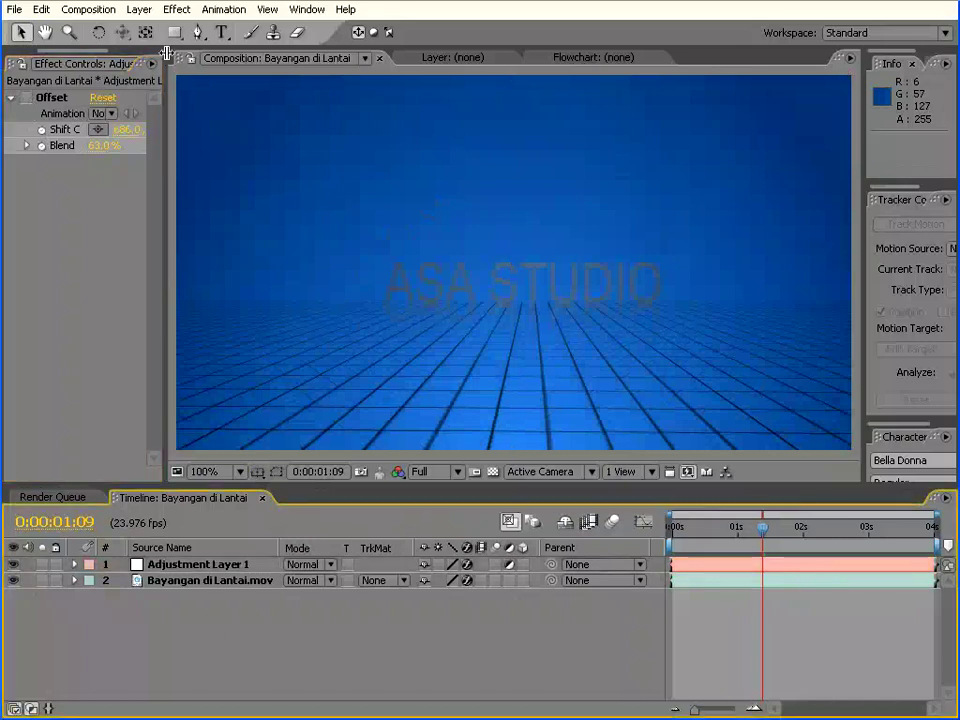
Create a white solid and apply the 4-Color Gradient effect to it.
click(139, 9)
mouse_move(250, 29)
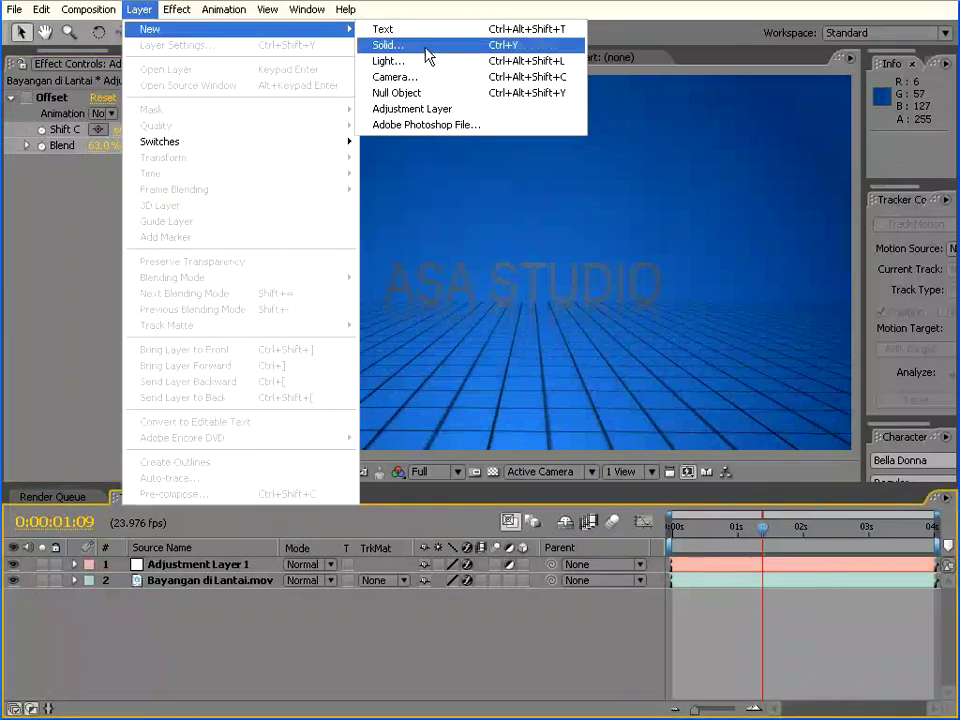
click(420, 44)
click(515, 484)
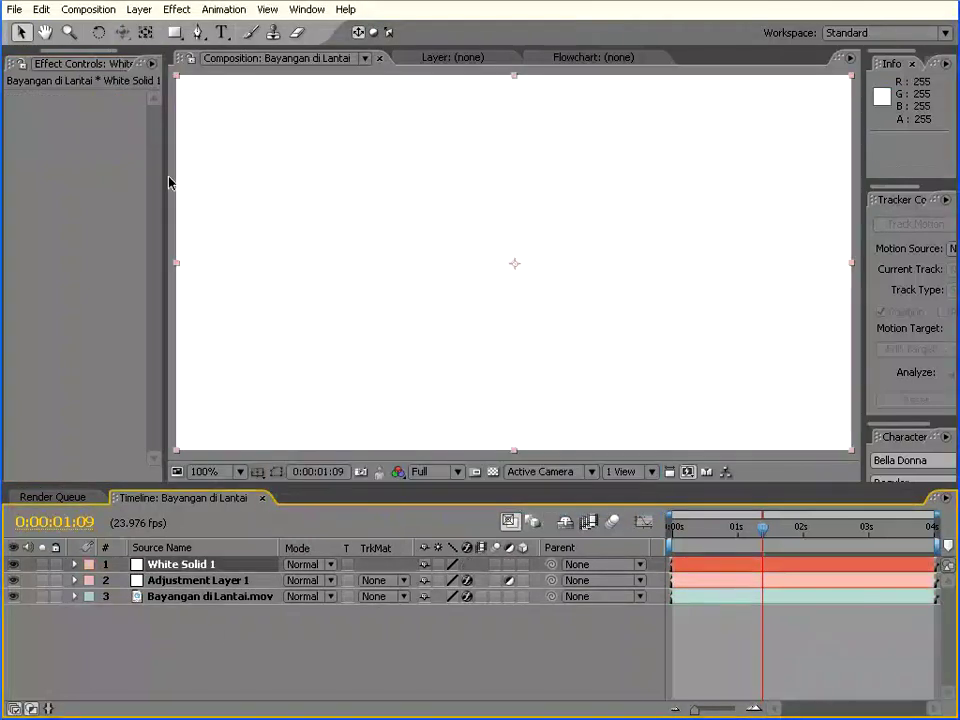
click(176, 9)
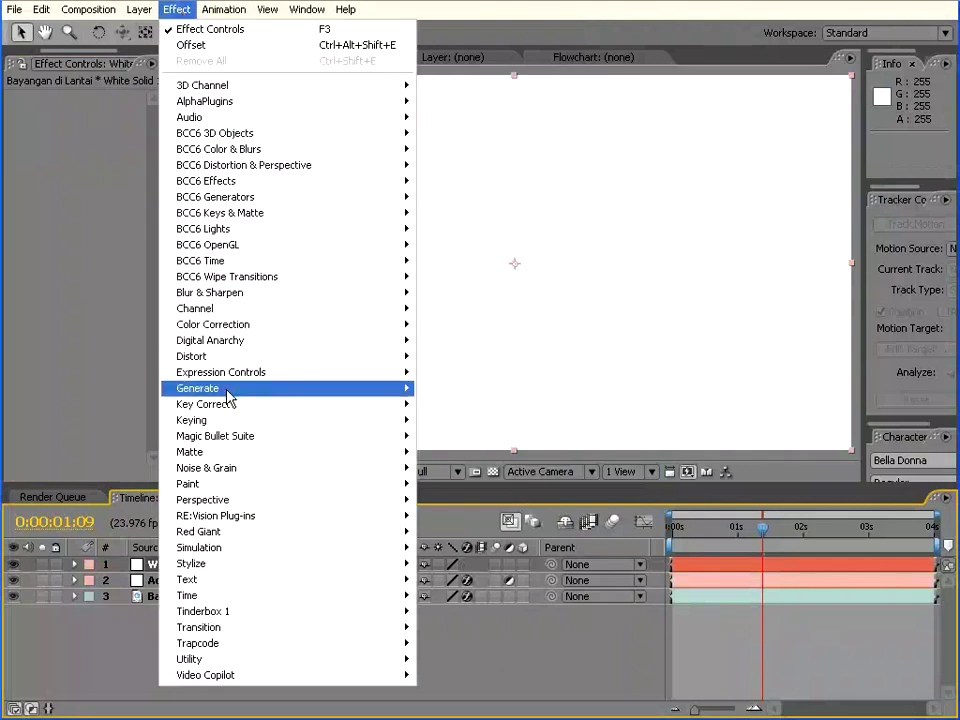
mouse_move(230, 390)
click(470, 5)
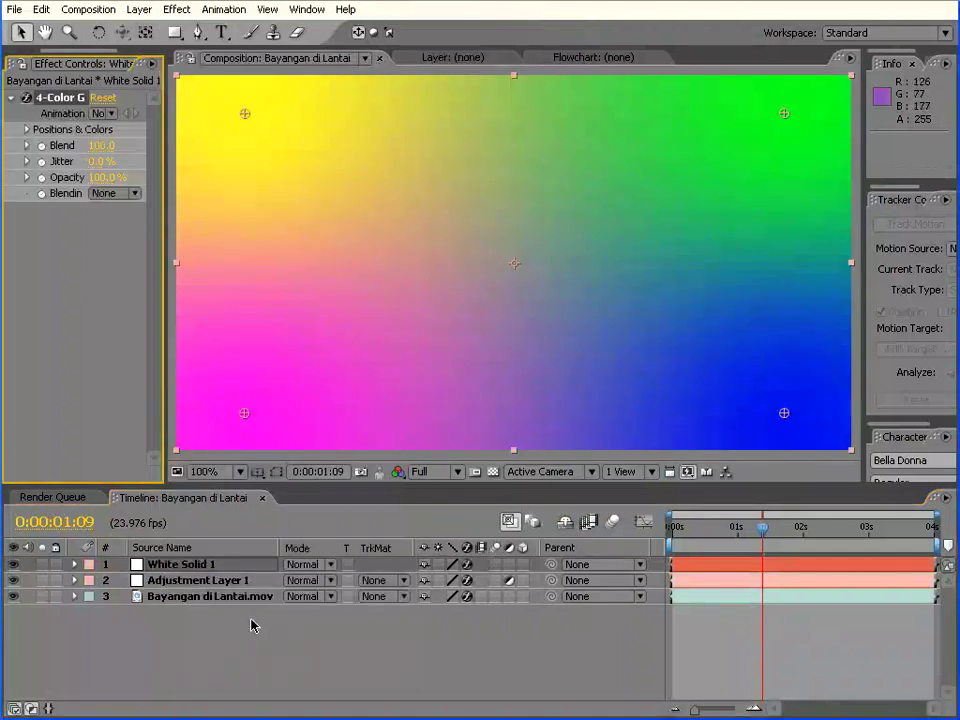
Try Color Dodge and Classic Color Dodge, then set the solid's mode to Color.
click(330, 566)
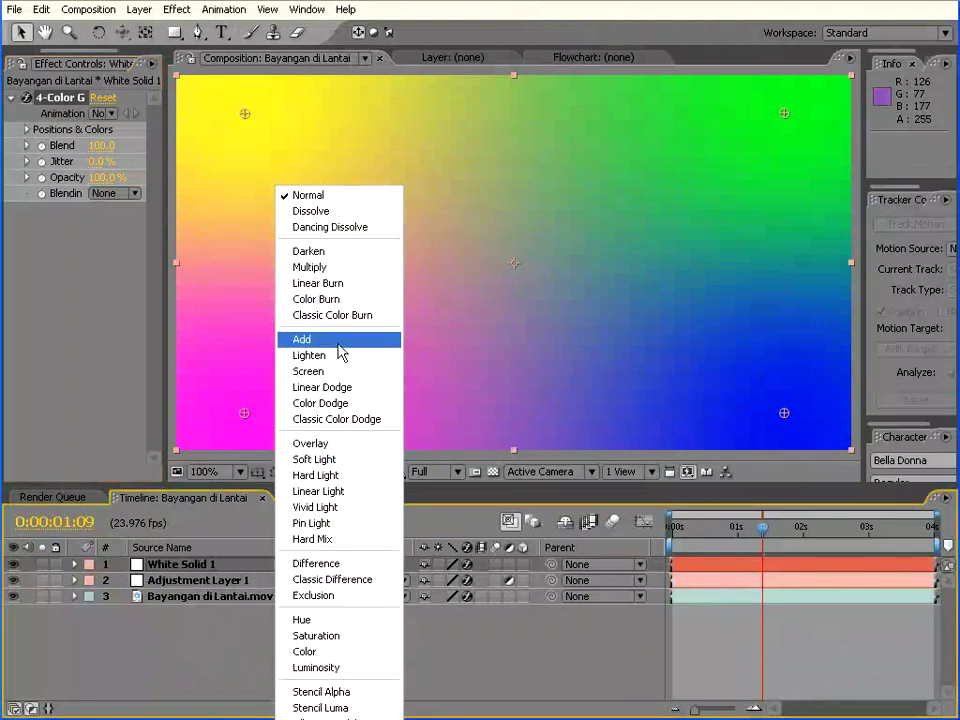
click(338, 403)
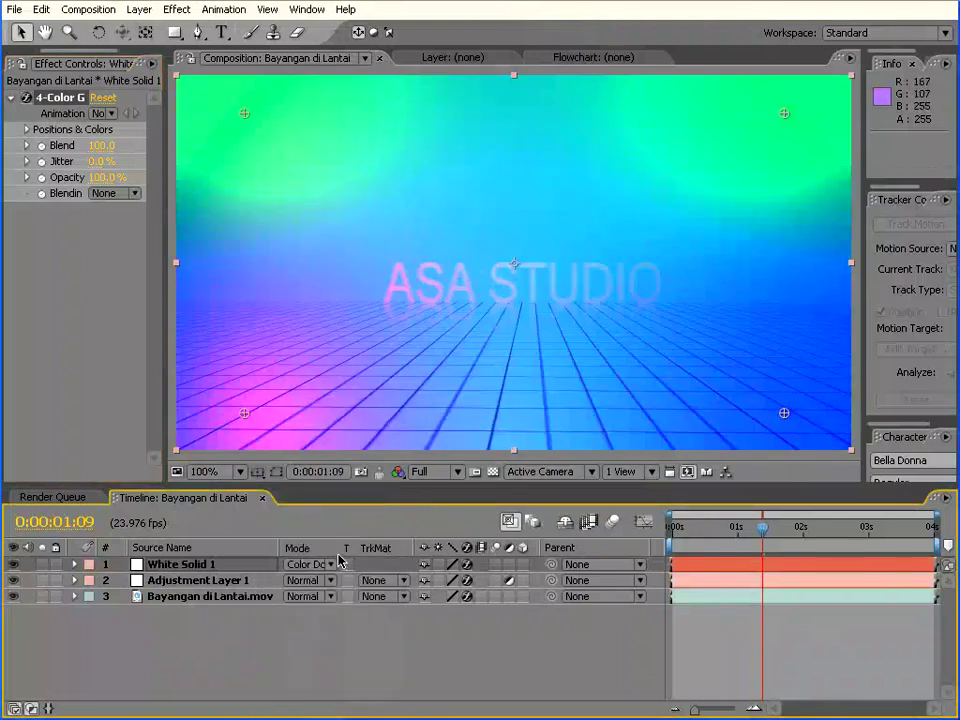
click(333, 564)
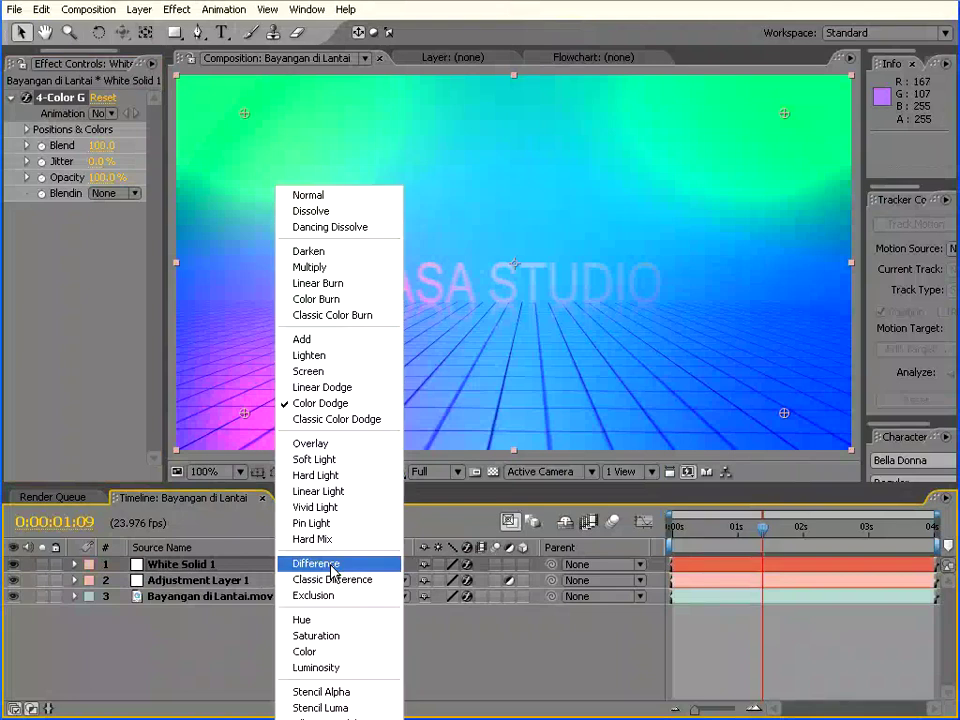
click(336, 419)
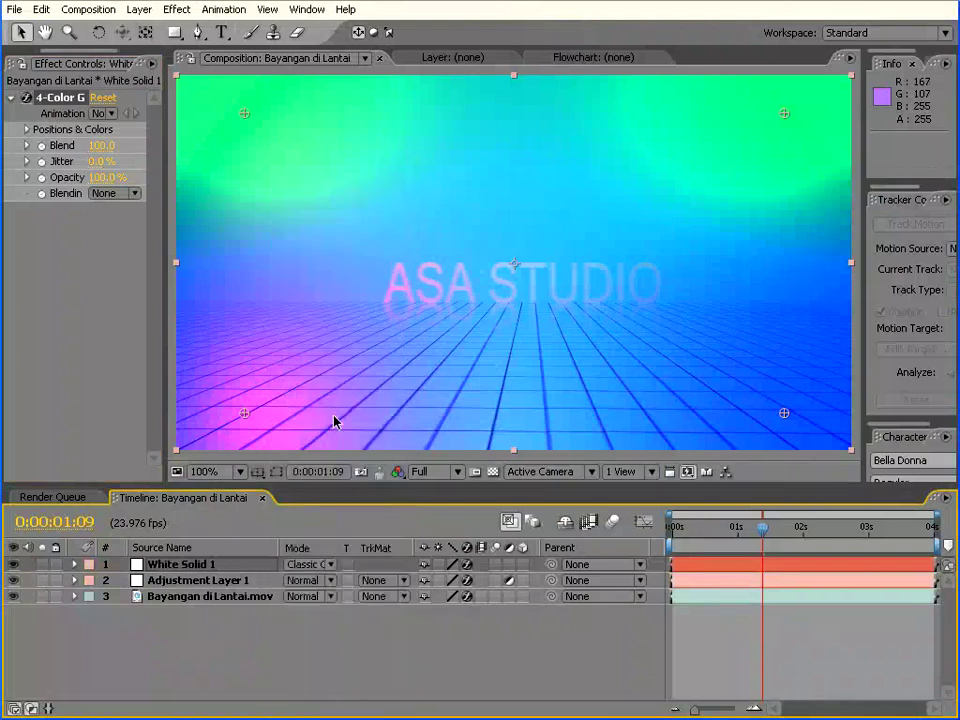
click(323, 570)
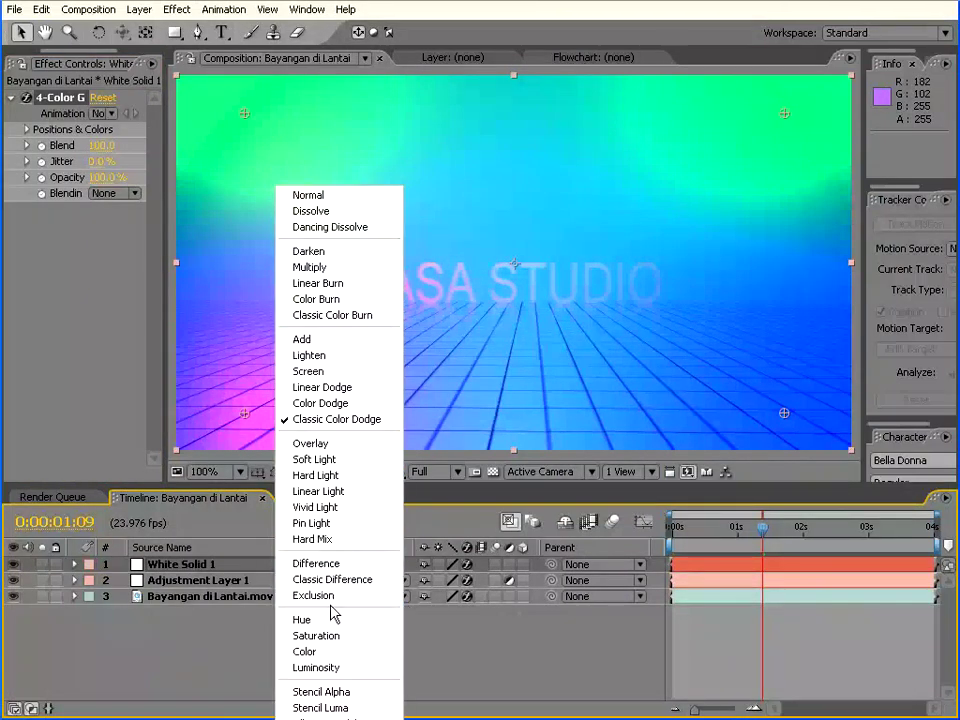
click(335, 651)
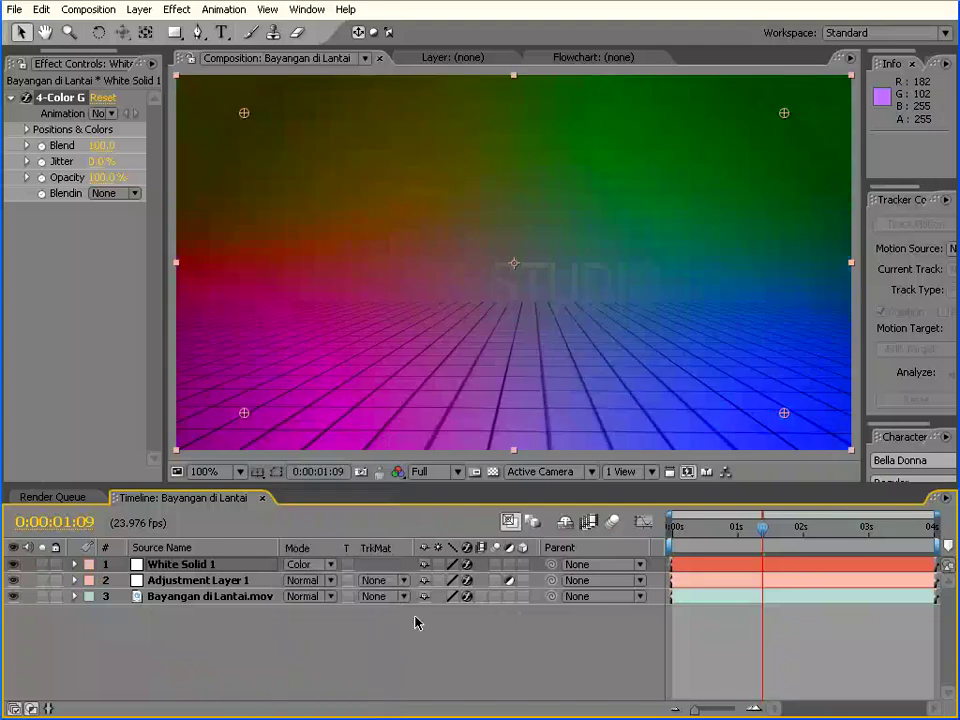
Preview the animation and move Adjustment Layer 1 above White Solid 1.
key(KP_0)
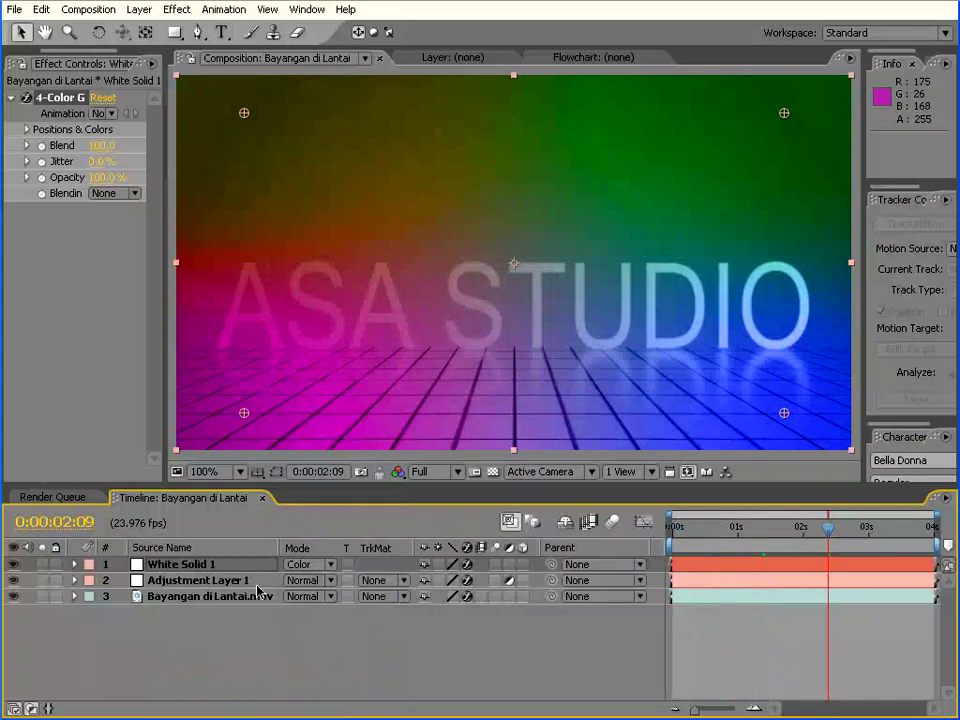
drag(198, 588, 185, 560)
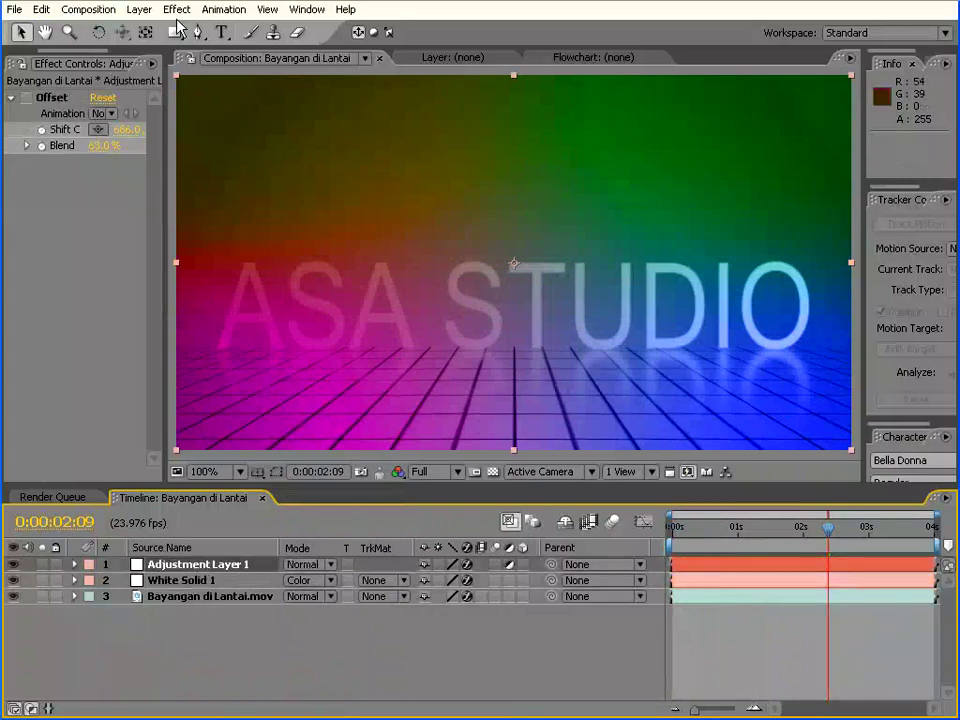
click(180, 12)
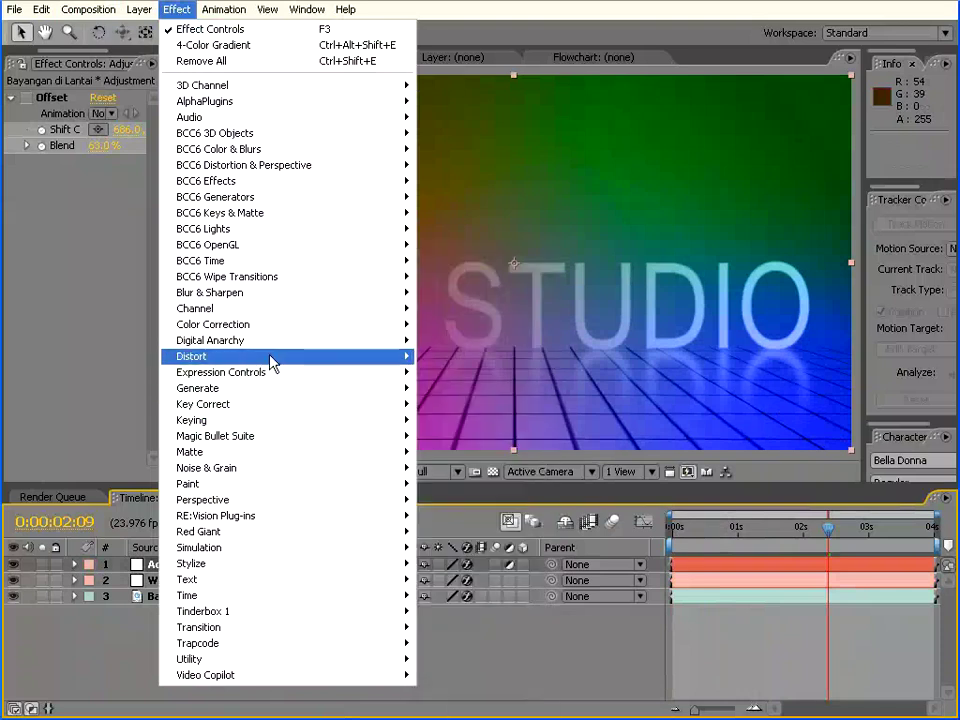
Apply Curves to Adjustment Layer 1 and bend it into a steep S-curve.
mouse_move(278, 338)
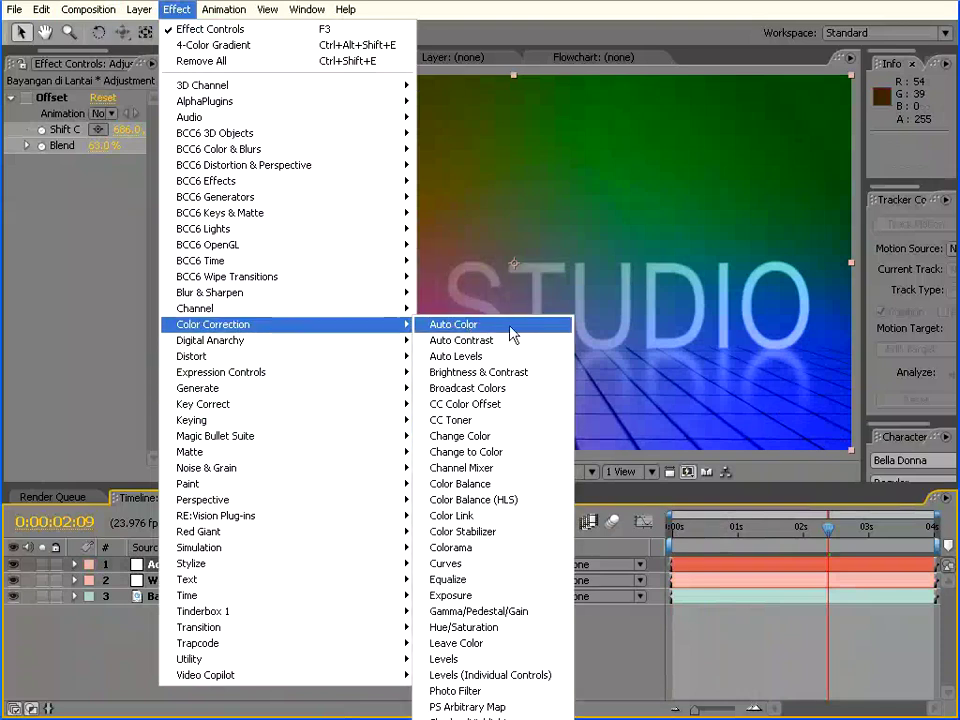
click(486, 563)
drag(166, 292, 305, 292)
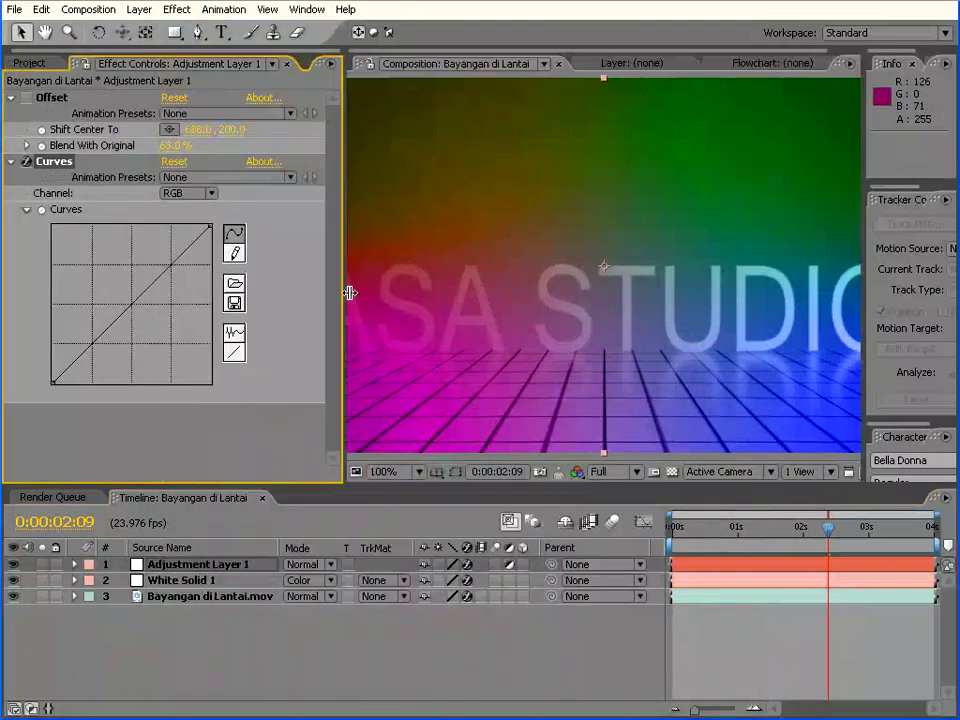
drag(156, 273, 135, 238)
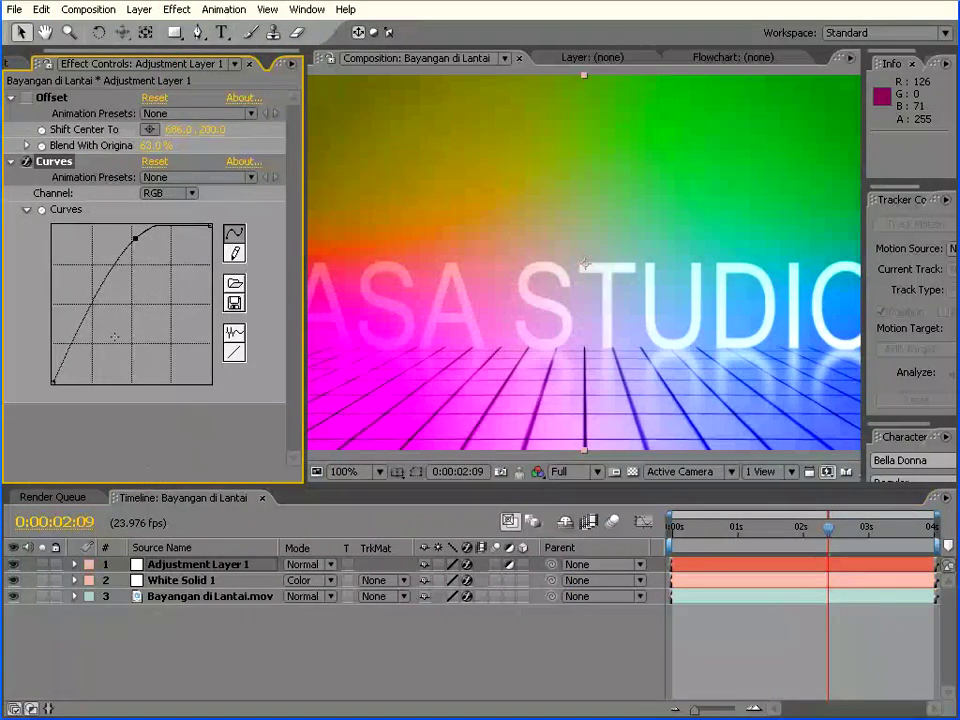
drag(89, 318, 111, 330)
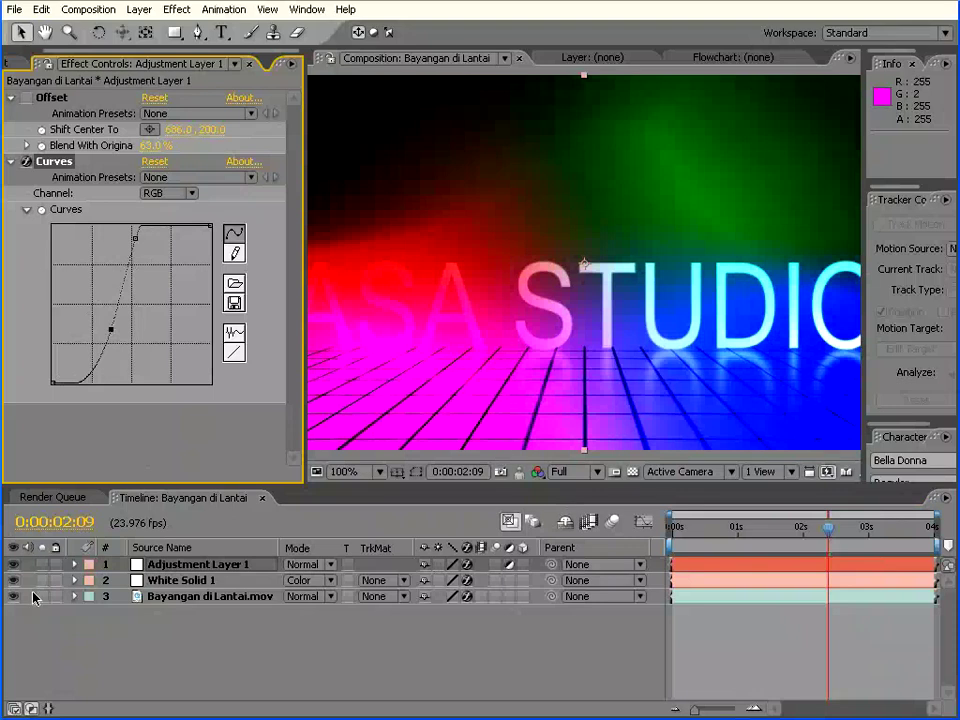
Inspect the effects on White Solid 1 and the footage layer, then reselect Adjustment Layer 1.
click(220, 581)
click(214, 596)
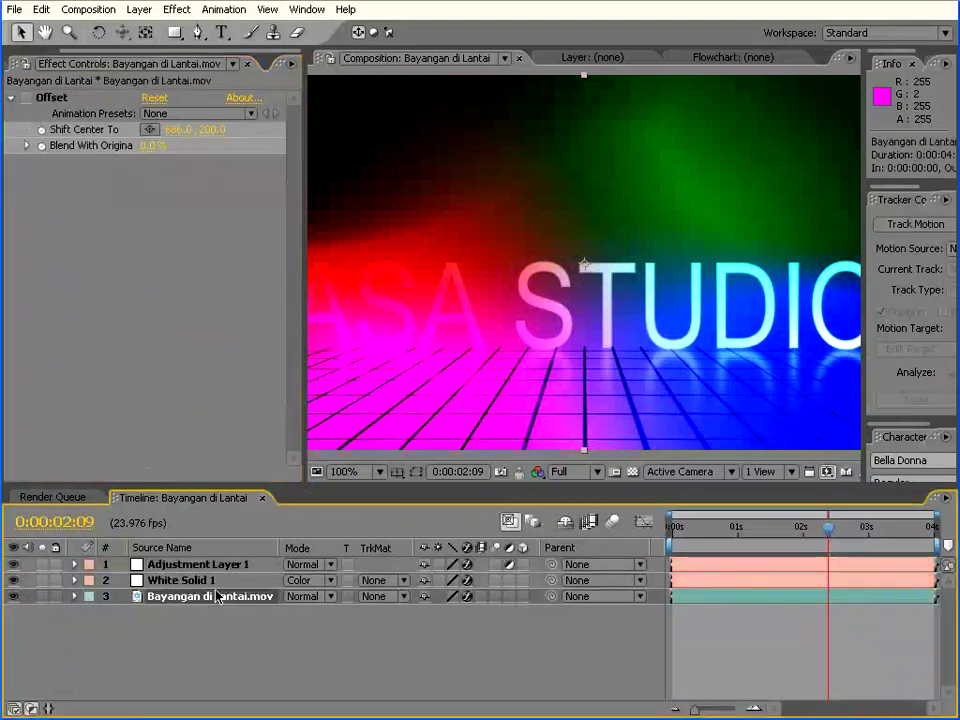
click(214, 581)
click(213, 597)
click(213, 597)
click(210, 580)
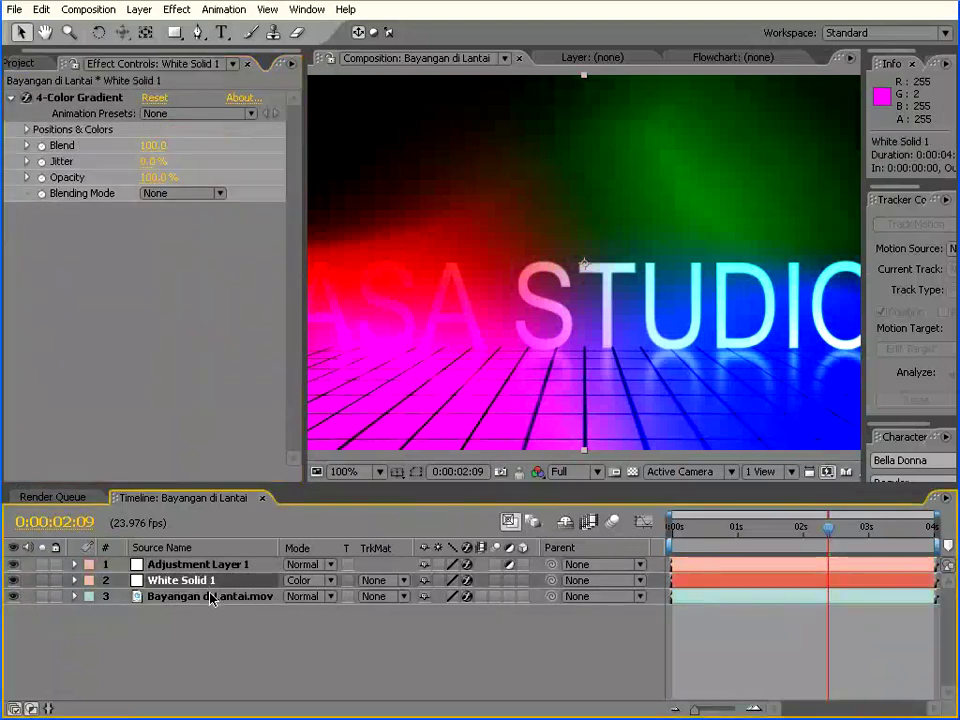
click(210, 597)
click(210, 580)
click(210, 597)
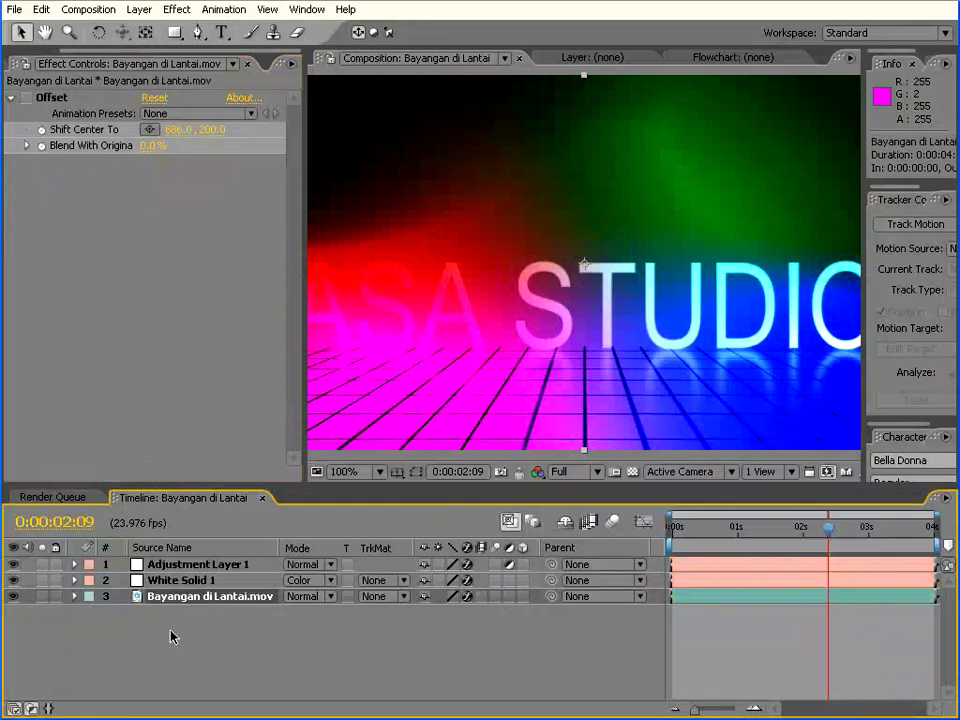
click(195, 566)
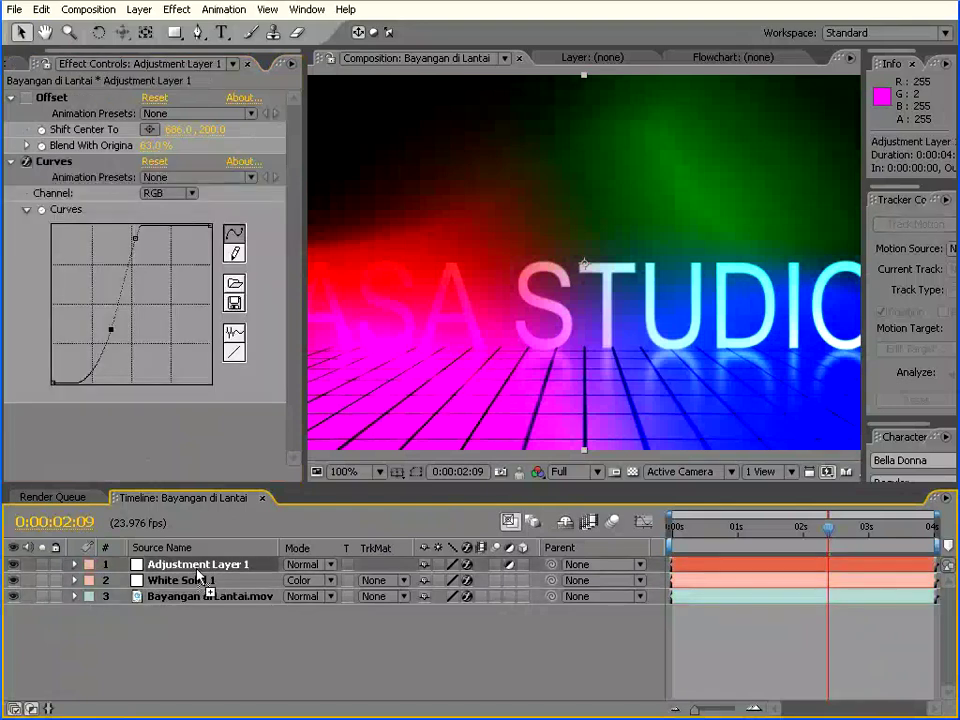
drag(197, 566, 208, 600)
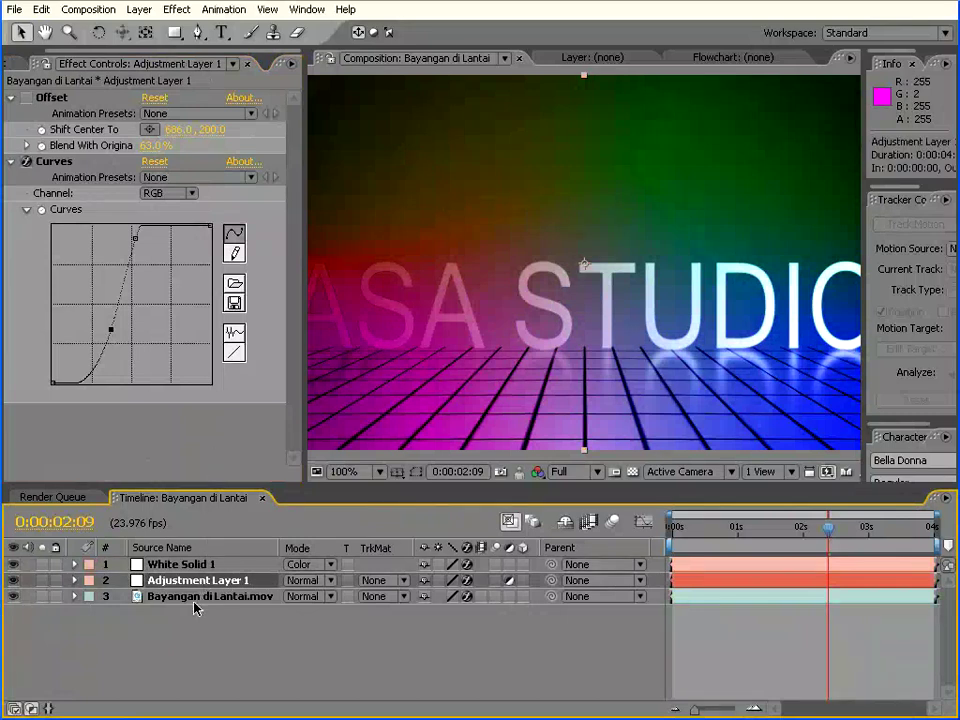
click(187, 598)
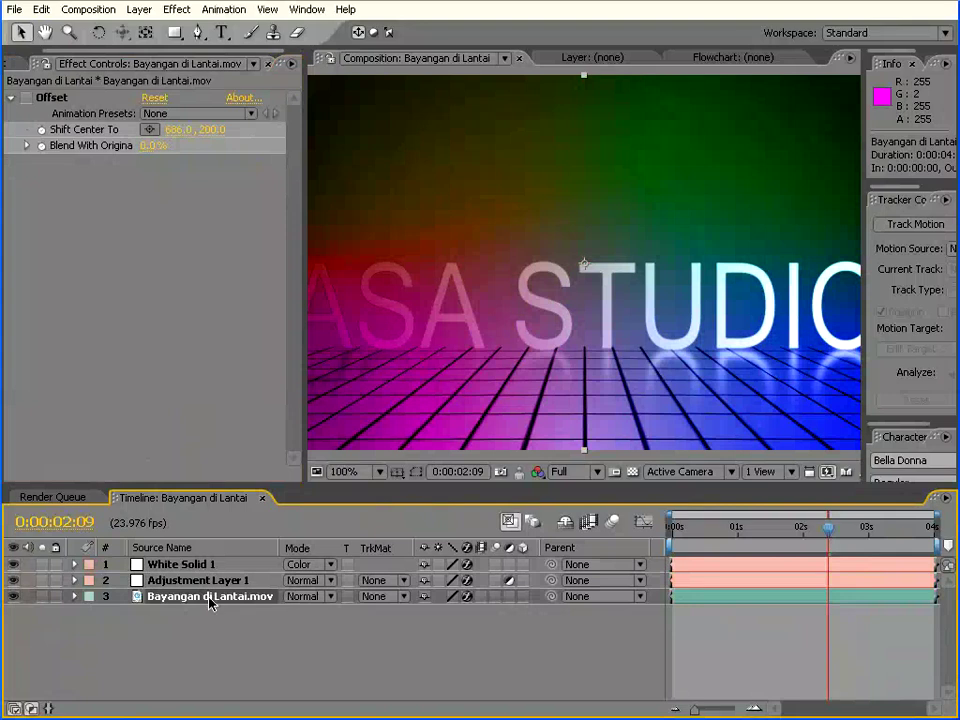
click(196, 583)
click(195, 584)
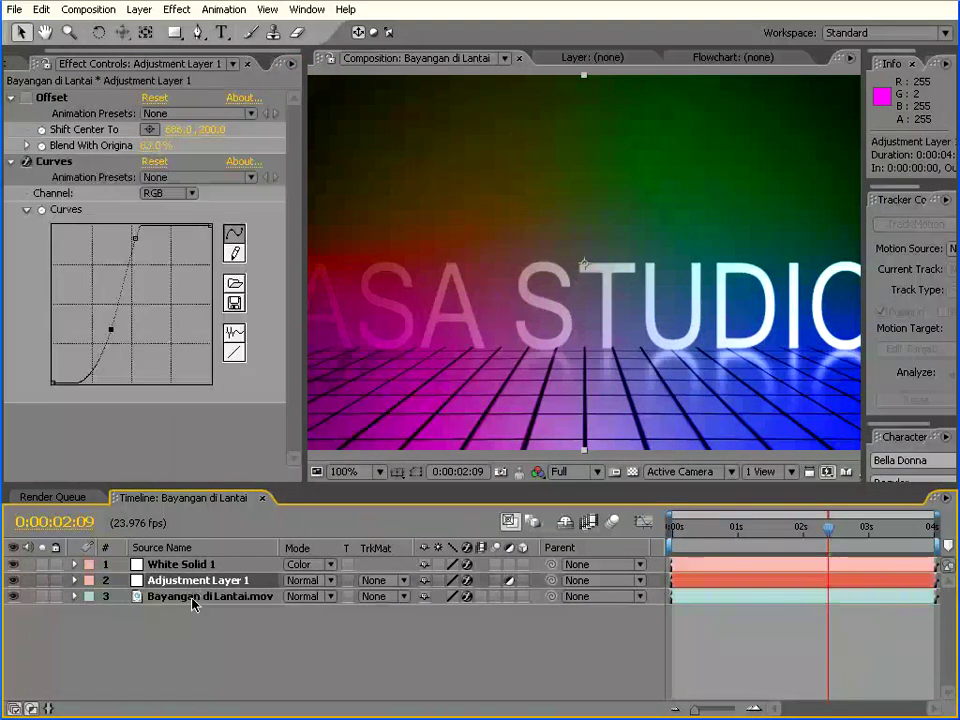
click(195, 594)
drag(195, 583, 194, 563)
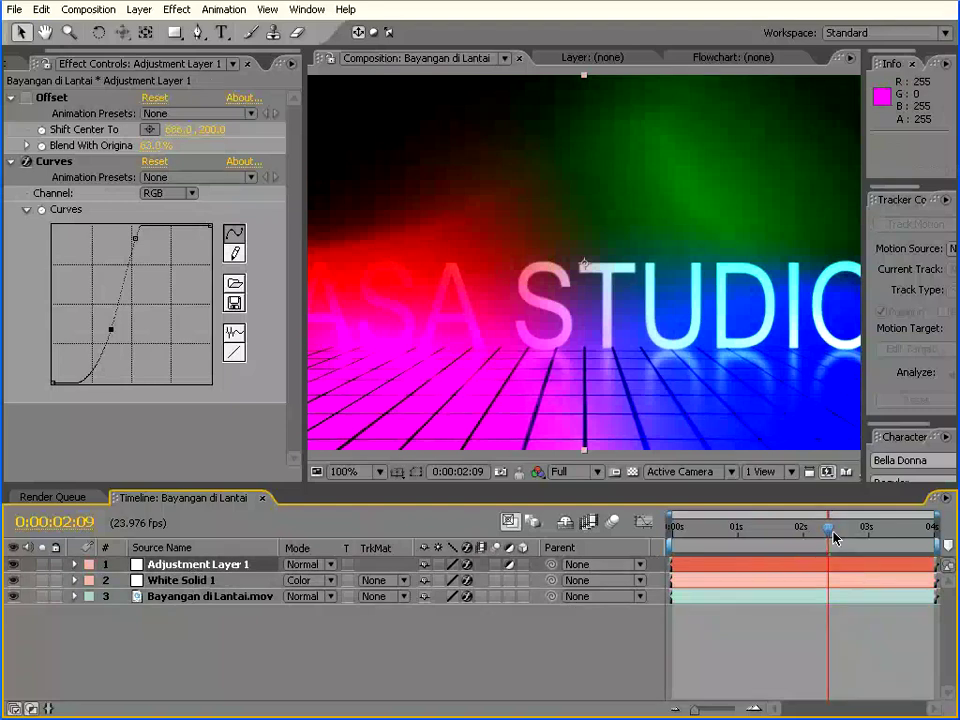
drag(835, 538, 671, 543)
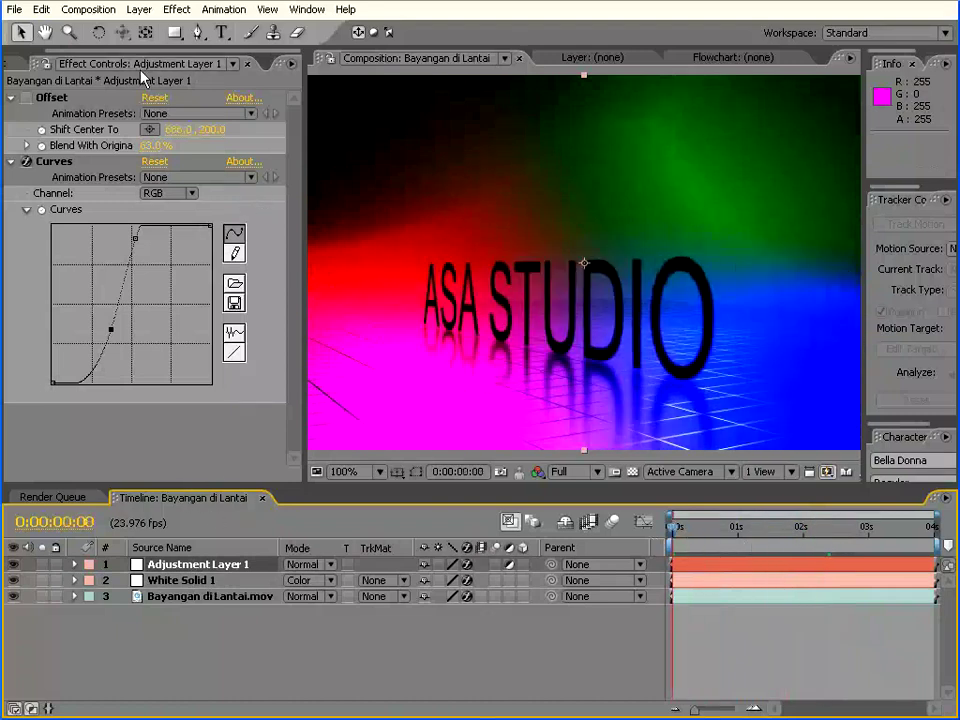
Create a Null Object layer at the top of the stack and select Null 1.
click(140, 10)
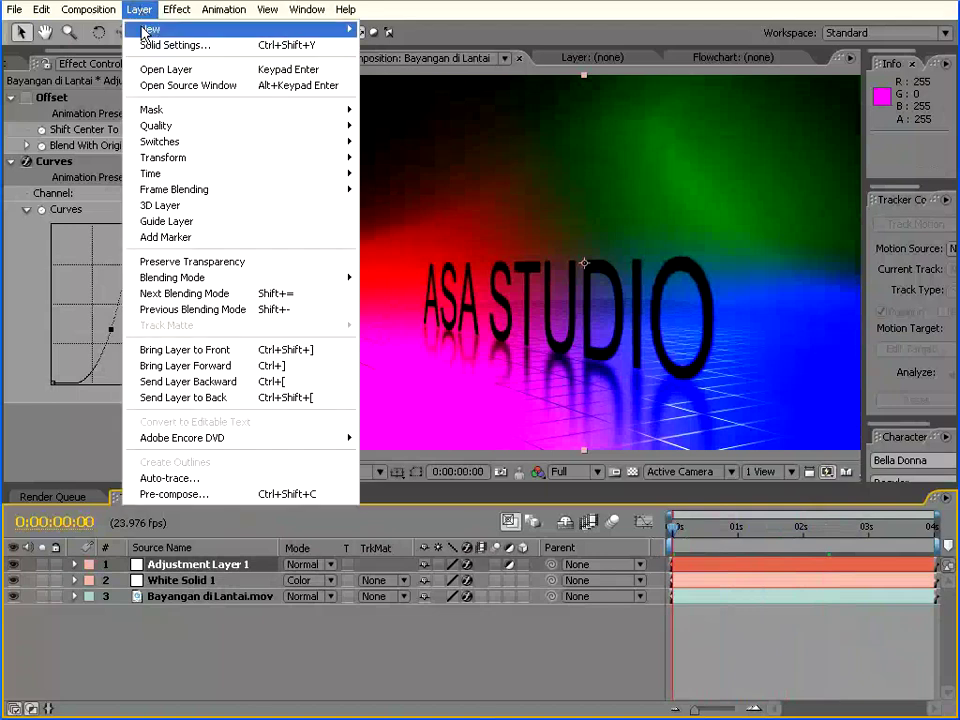
mouse_move(143, 30)
click(448, 93)
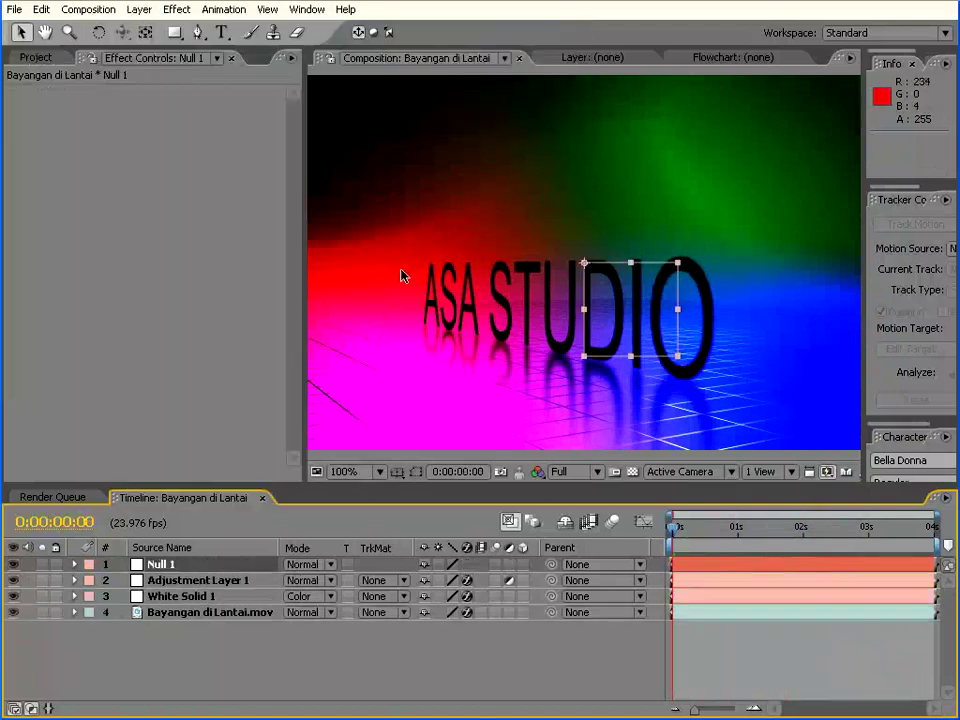
drag(743, 527, 741, 528)
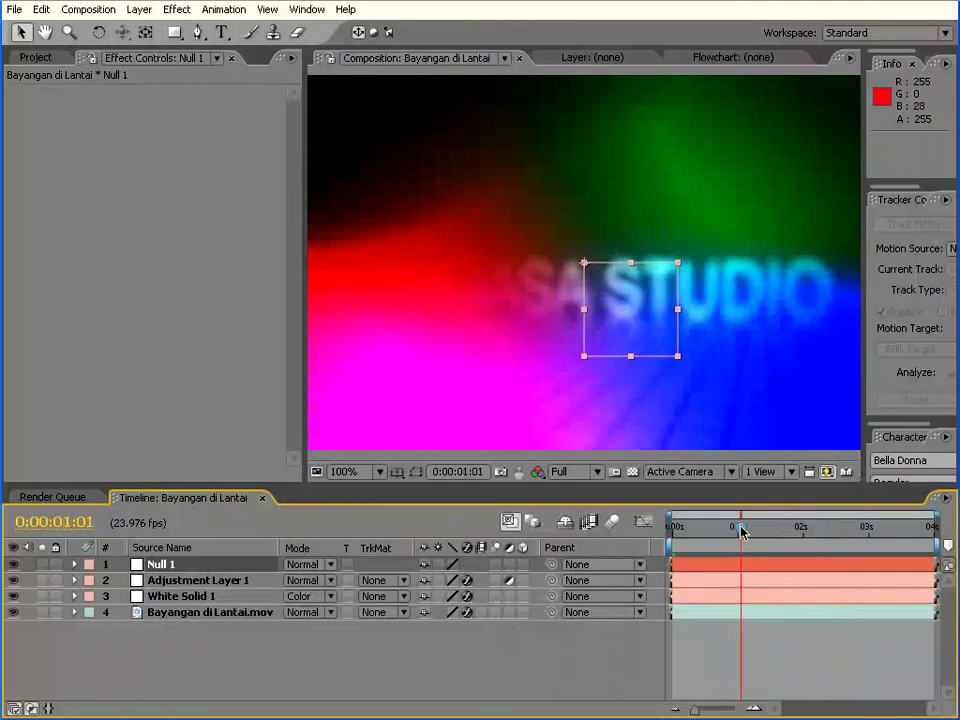
click(168, 567)
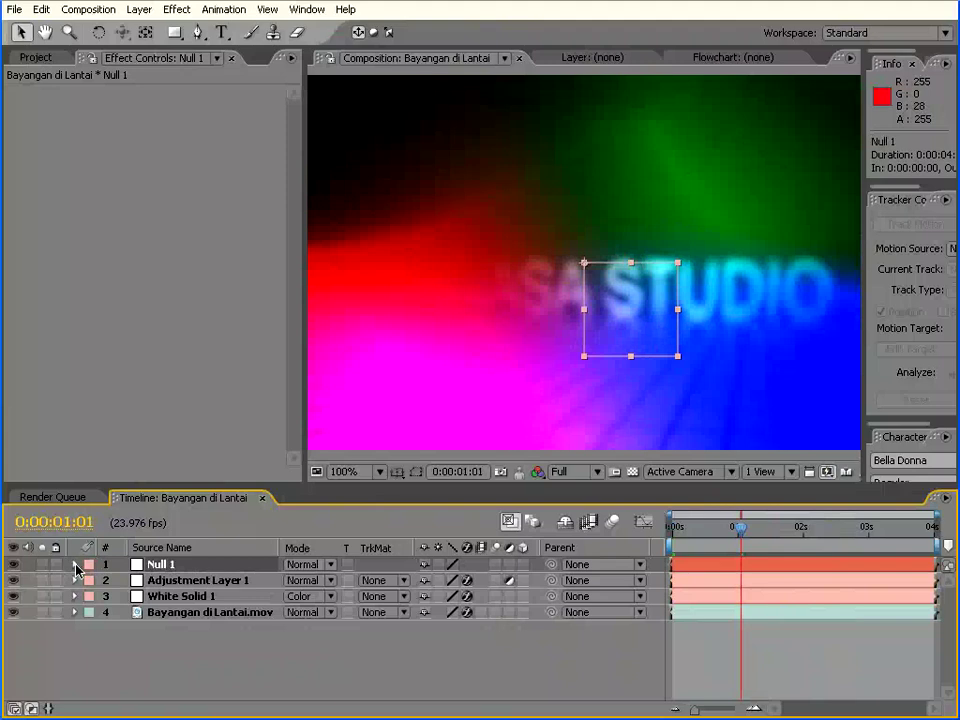
Add a wiggle(1,140) expression to Null 1's Position property.
click(75, 566)
click(91, 581)
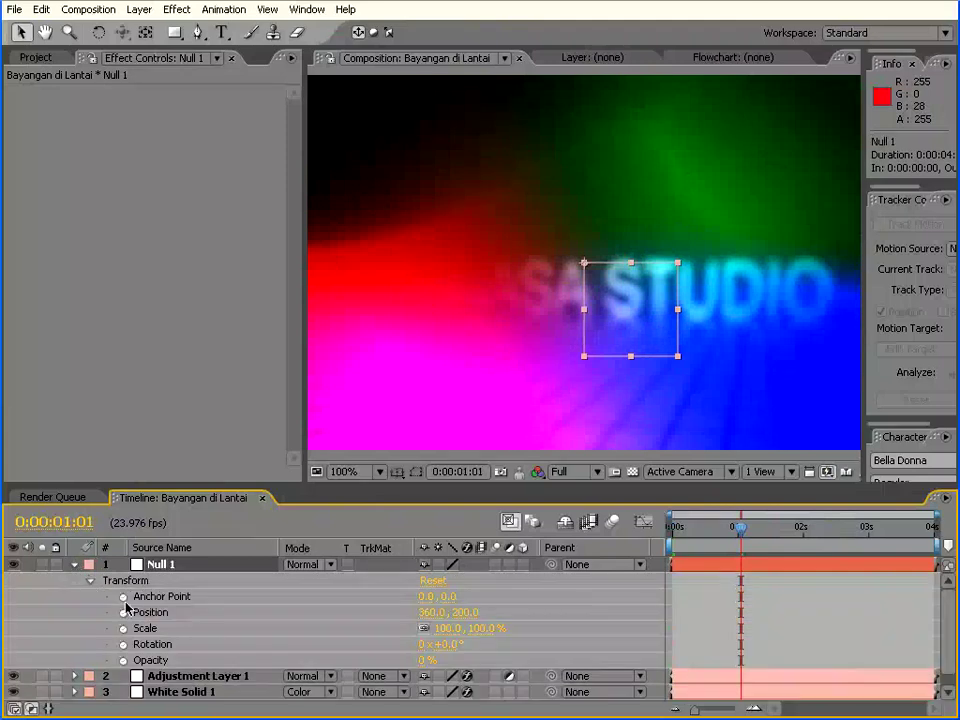
click(150, 613)
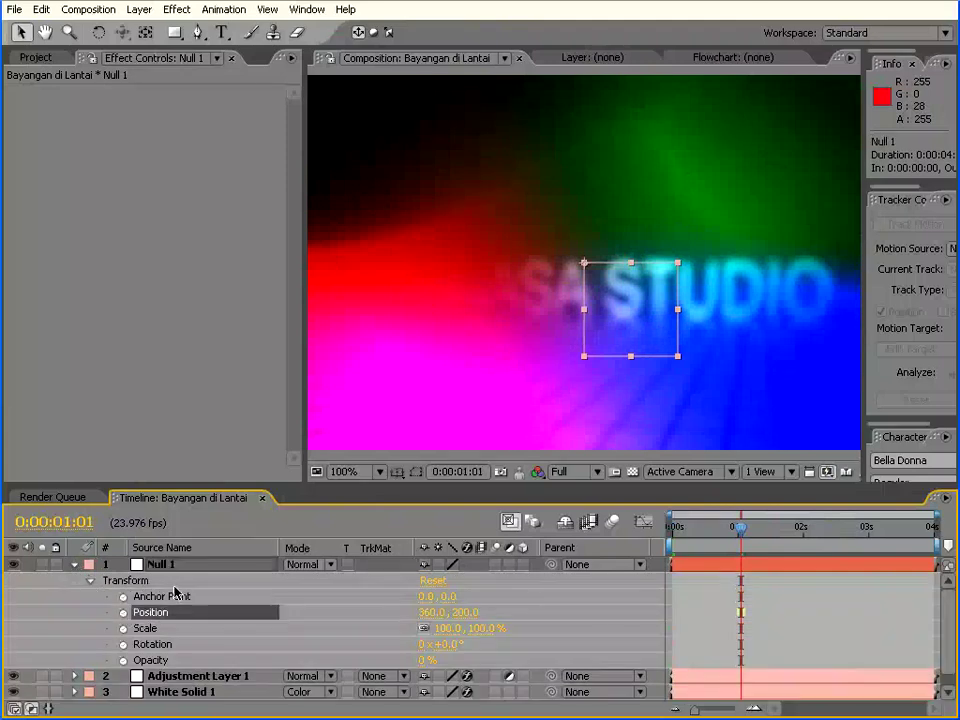
click(219, 10)
click(264, 246)
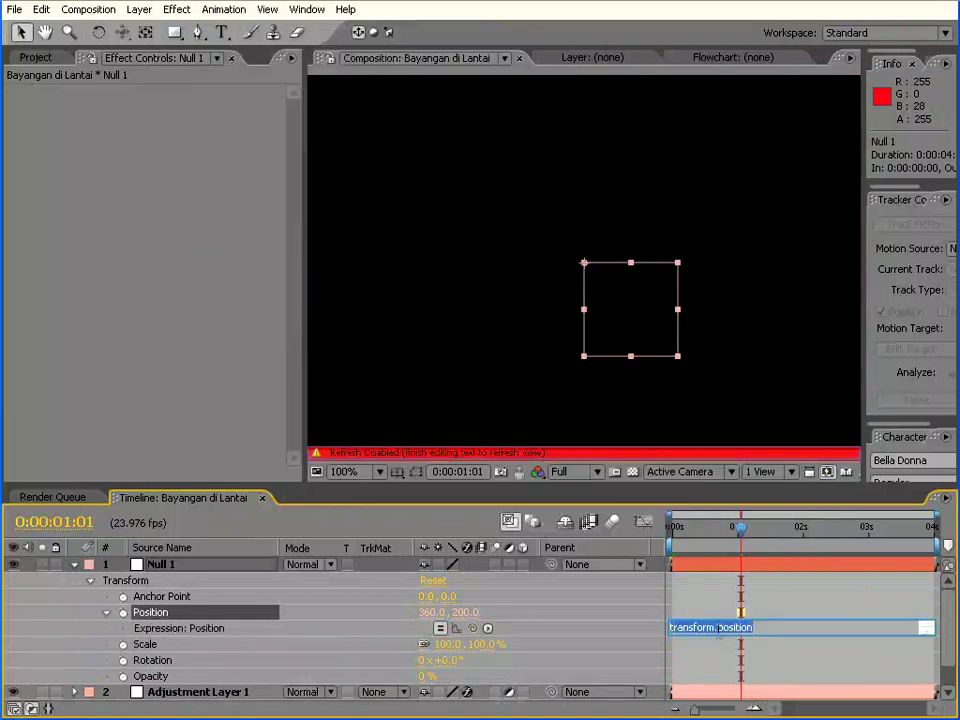
text(wigg)
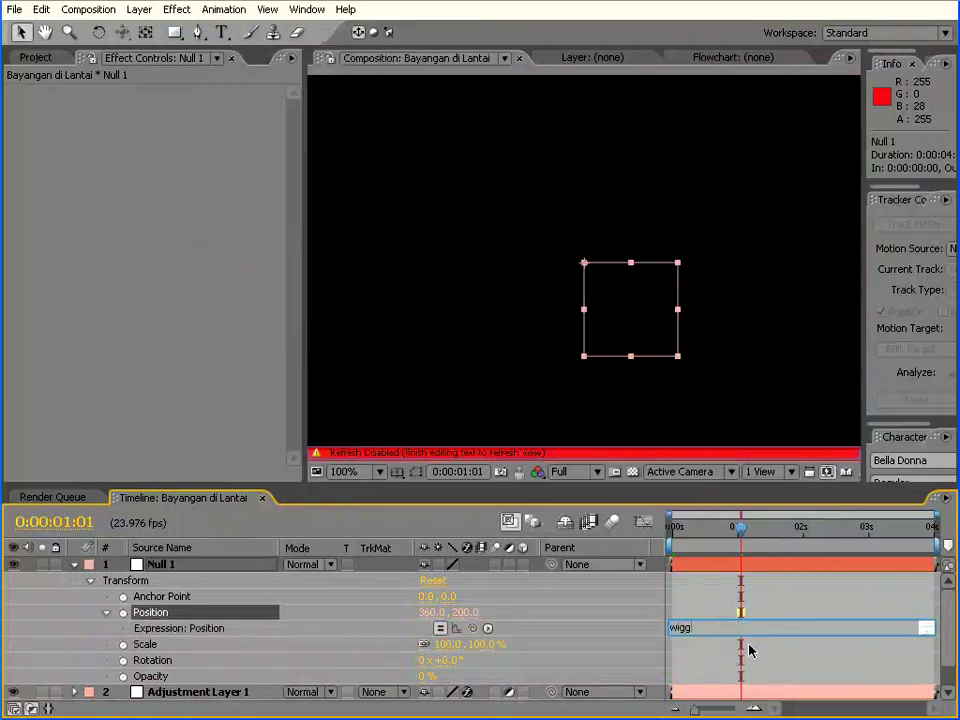
text(le()
text(1,140)
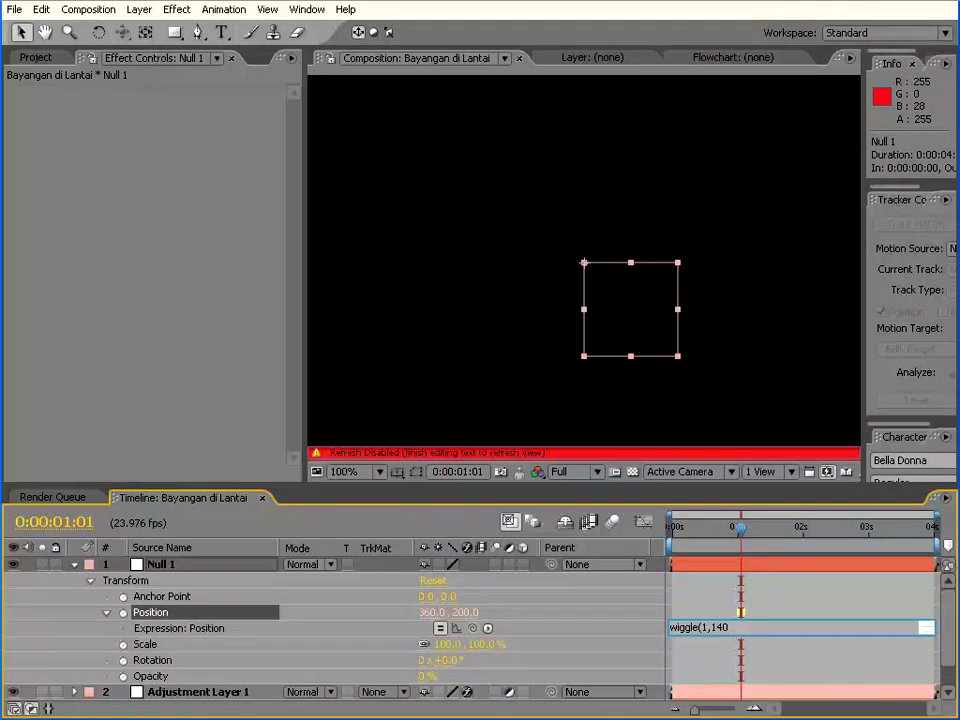
click(744, 540)
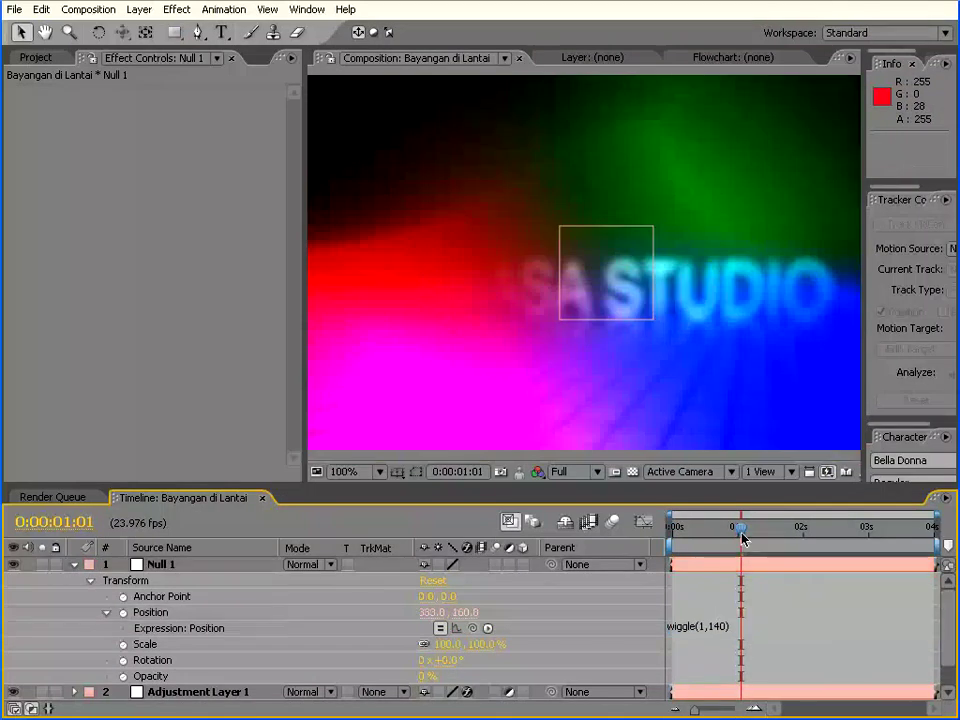
Preview the wiggling null, then re-enable Adjustment Layer 1's Offset effect.
drag(742, 540, 738, 540)
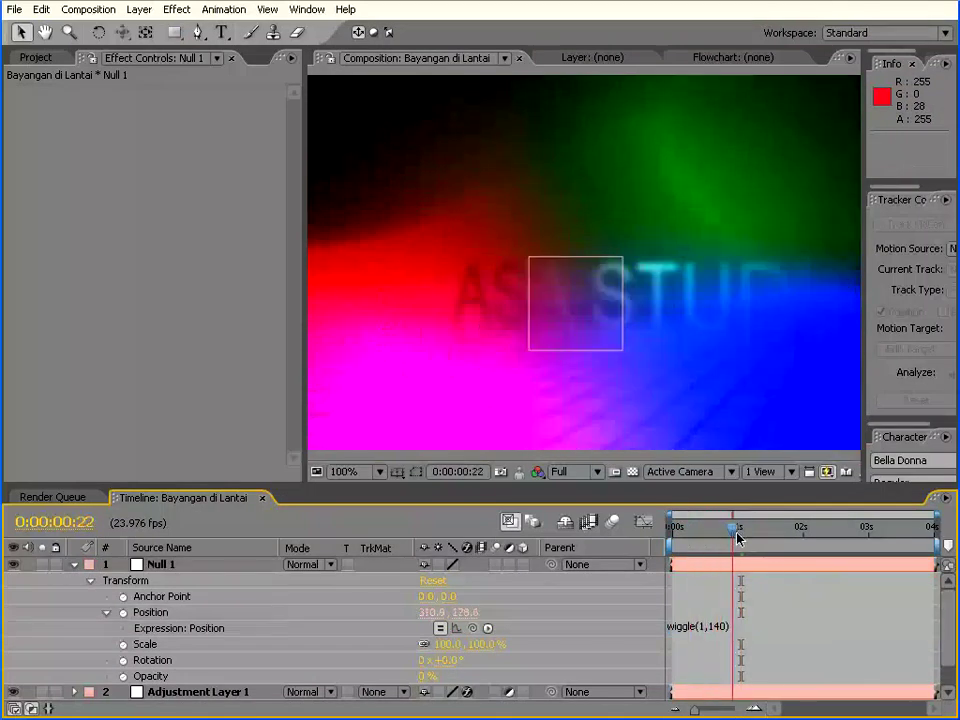
drag(738, 540, 786, 540)
drag(245, 488, 245, 452)
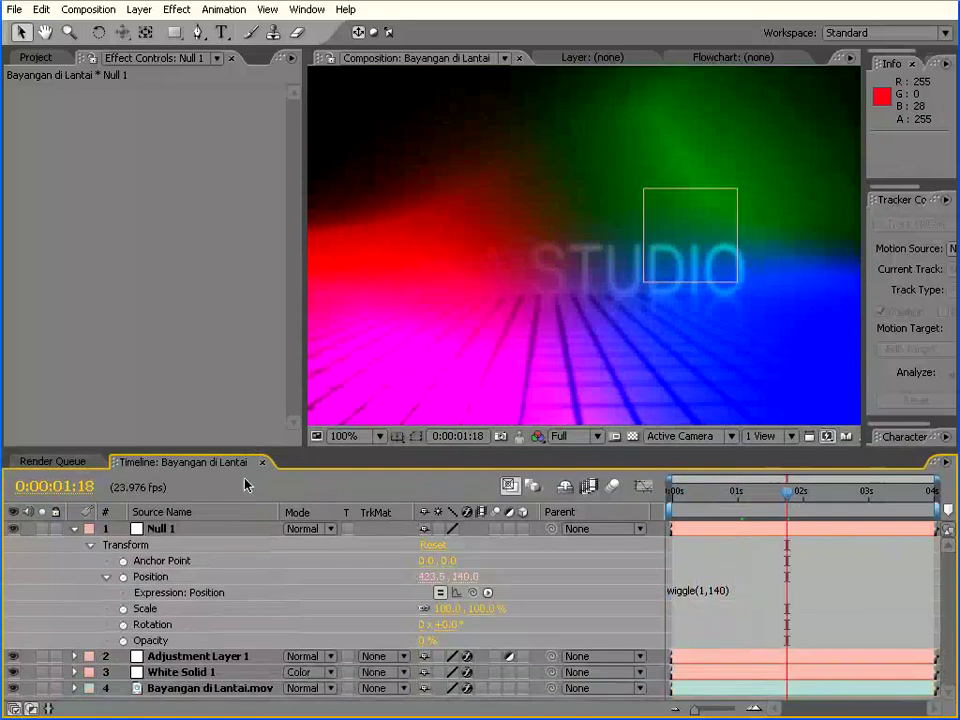
click(200, 656)
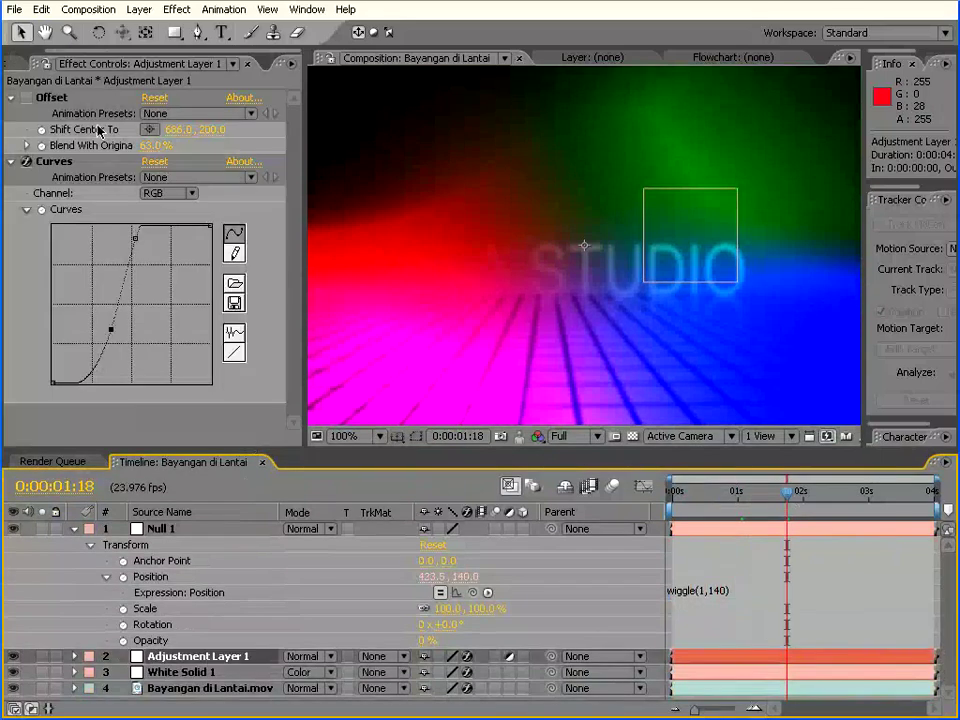
click(25, 97)
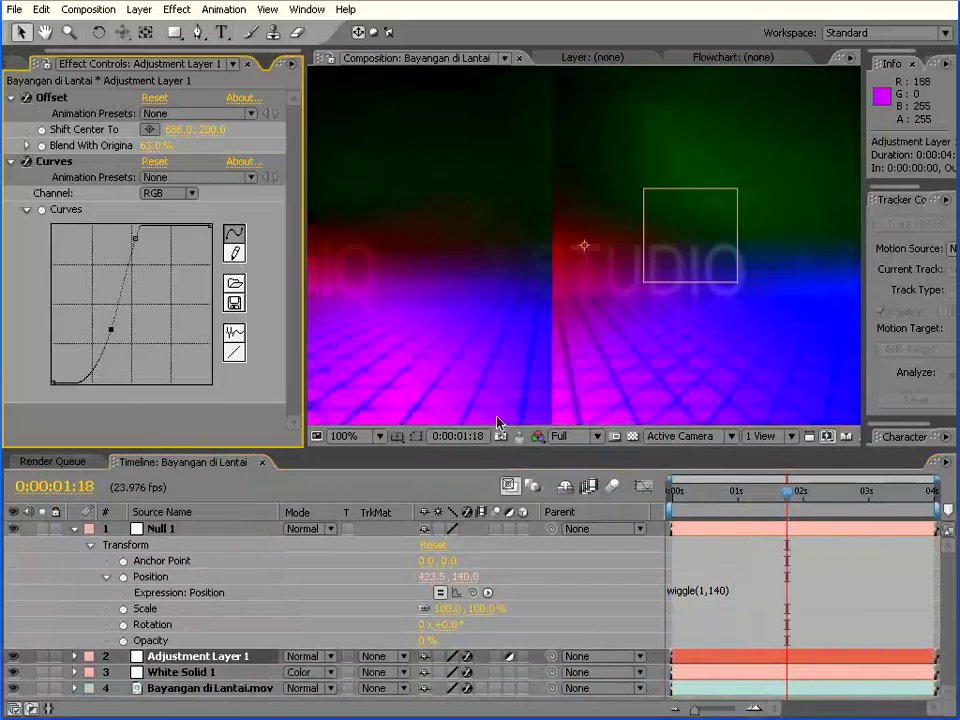
drag(785, 496, 768, 498)
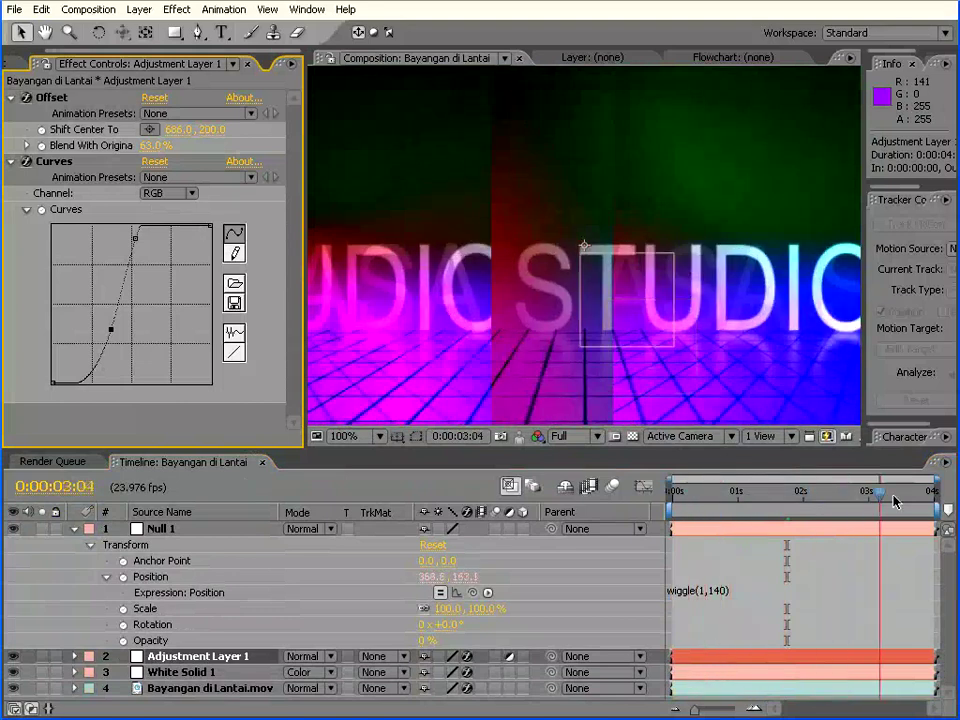
drag(768, 500, 672, 497)
Expose Offset's Shift Center To in the timeline and start an expression on it.
click(150, 577)
click(76, 657)
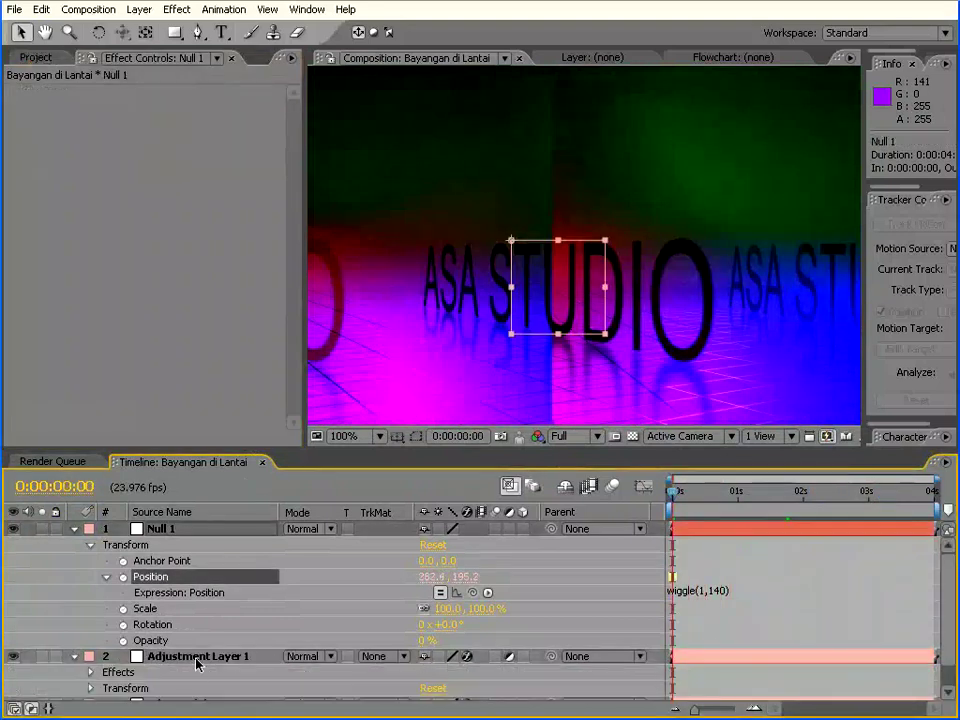
click(90, 673)
scroll(208, 591, down, 1)
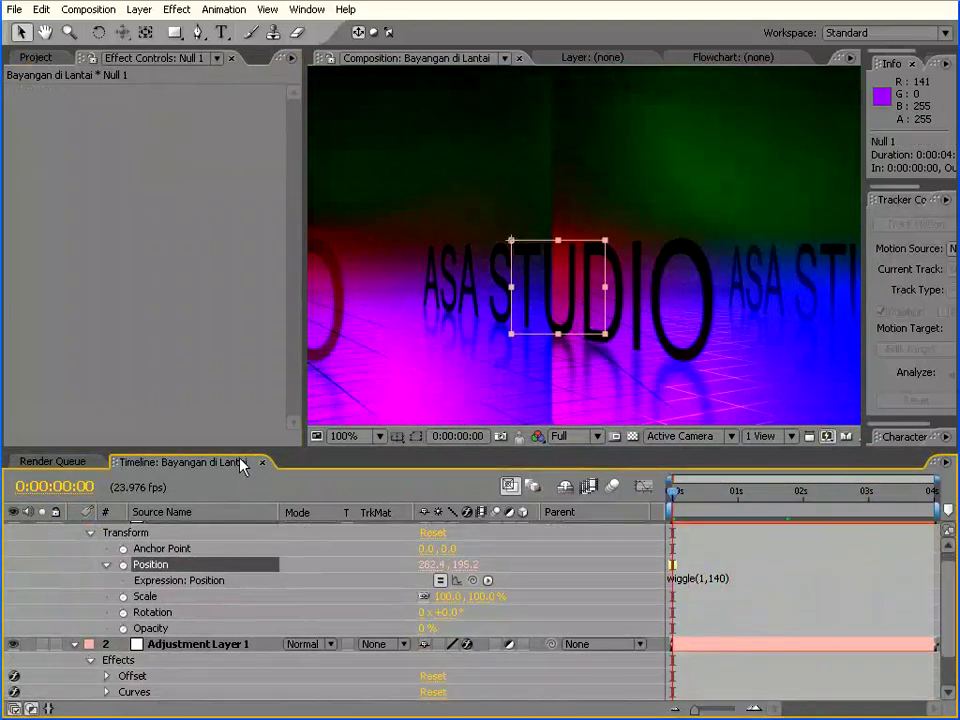
drag(240, 451, 252, 342)
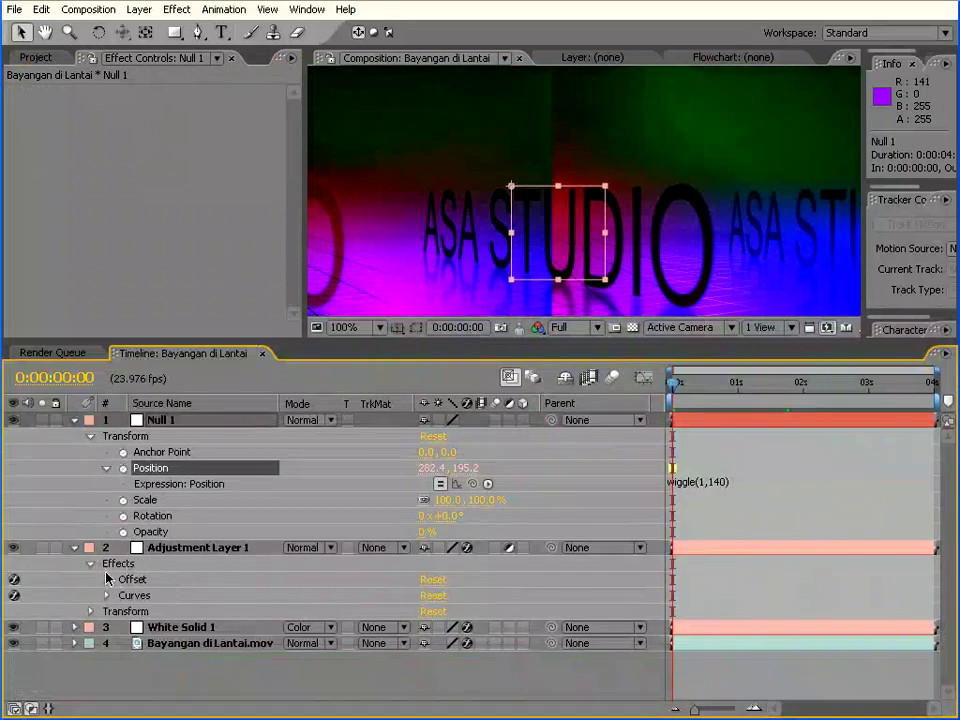
click(108, 581)
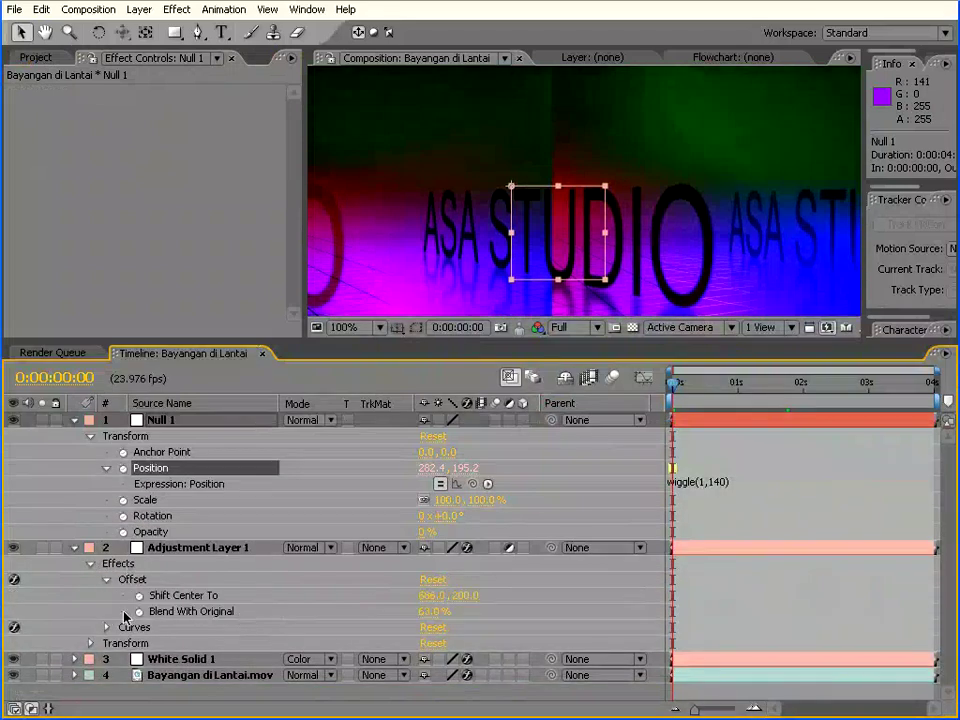
click(172, 597)
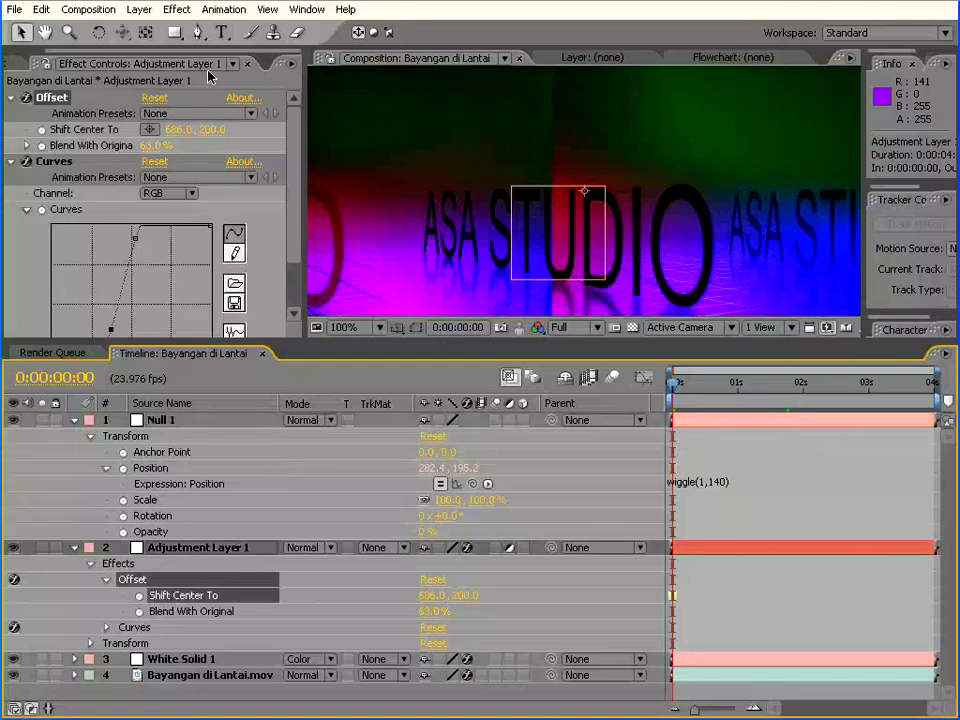
click(225, 9)
Pick-whip an expression linking the Offset's Shift Center To to Null 1's Position.
click(250, 244)
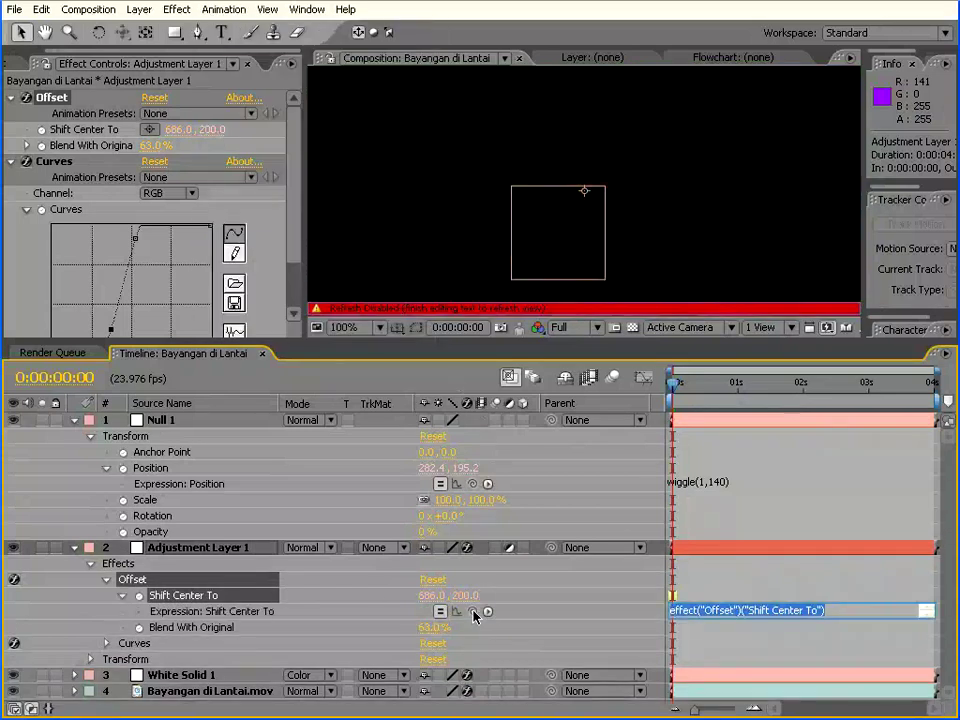
drag(473, 611, 203, 490)
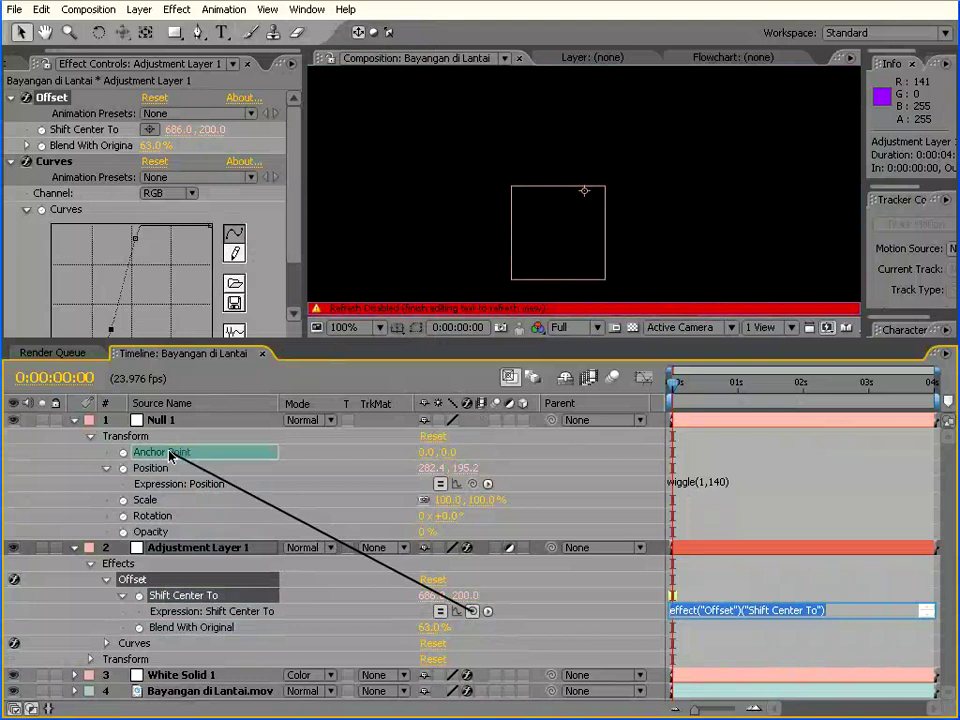
mouse_move(203, 490)
mouse_down()
mouse_move(168, 471)
mouse_move(182, 452)
mouse_move(176, 473)
mouse_move(472, 612)
mouse_move(143, 473)
mouse_up()
click(330, 518)
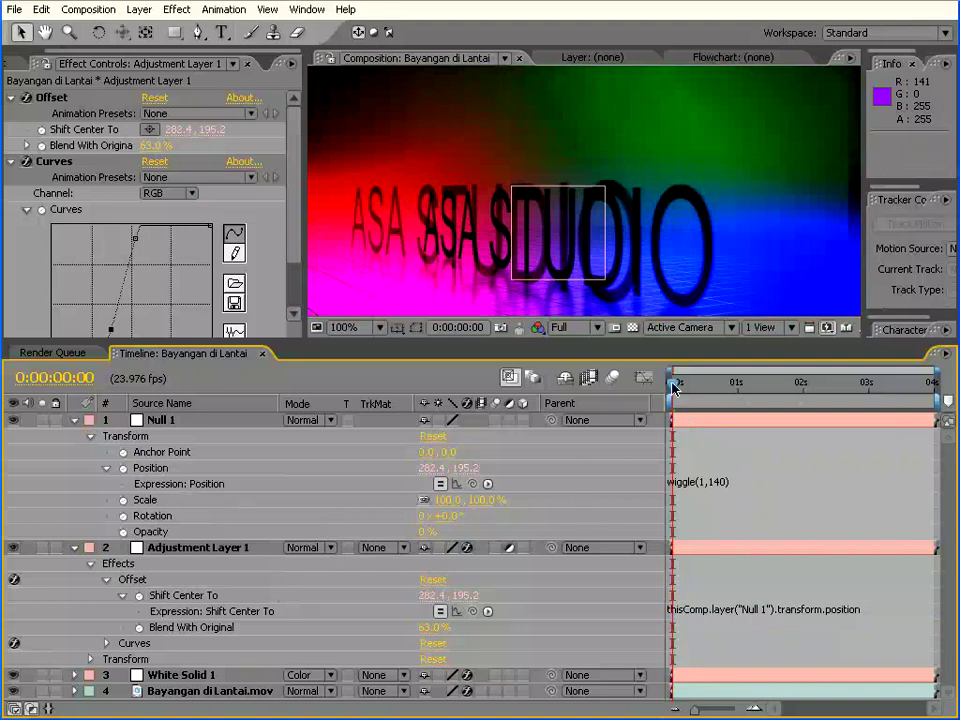
Scrub and RAM-preview the composition to confirm the Offset centre tracks Null 1's wiggle.
mouse_move(673, 388)
mouse_down()
mouse_move(904, 389)
mouse_move(673, 390)
mouse_move(811, 390)
mouse_up()
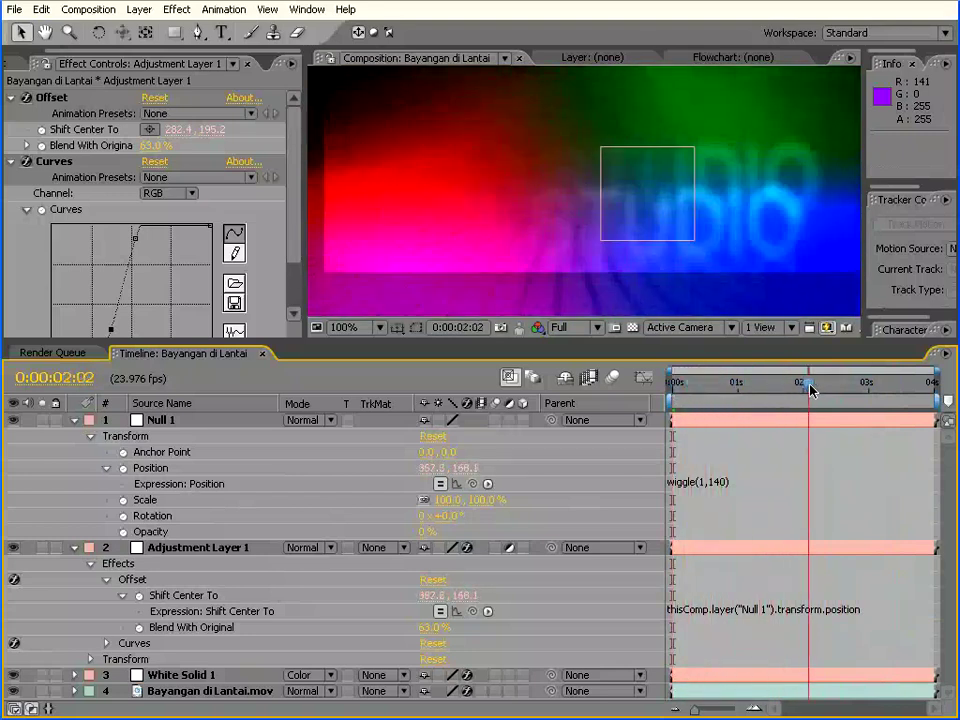
key(KP_0)
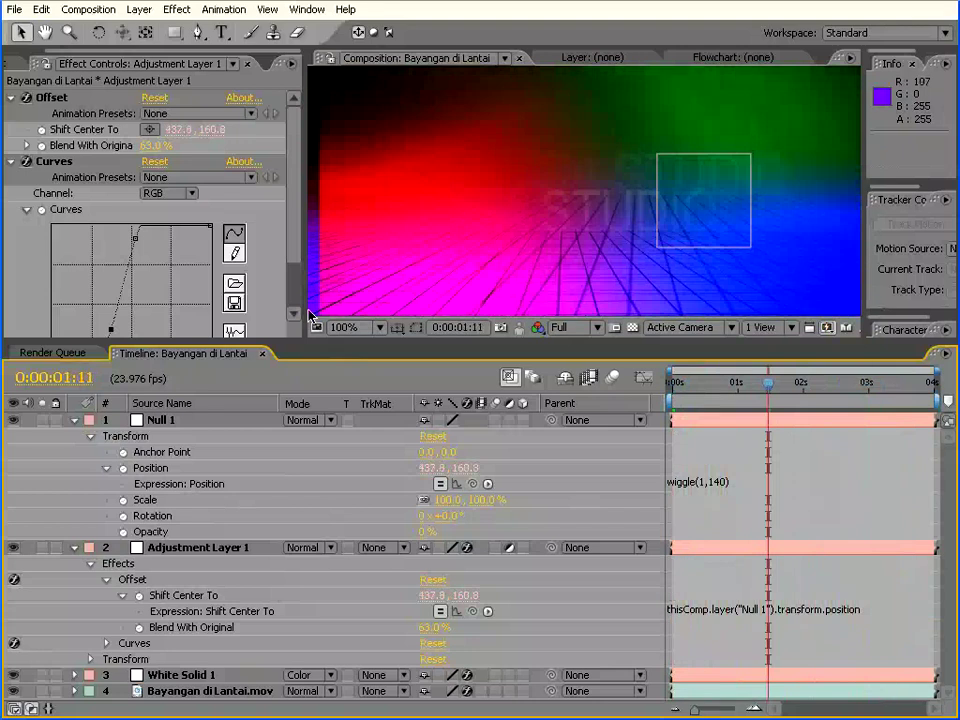
mouse_move(307, 292)
mouse_down()
mouse_move(364, 293)
mouse_move(283, 292)
mouse_up()
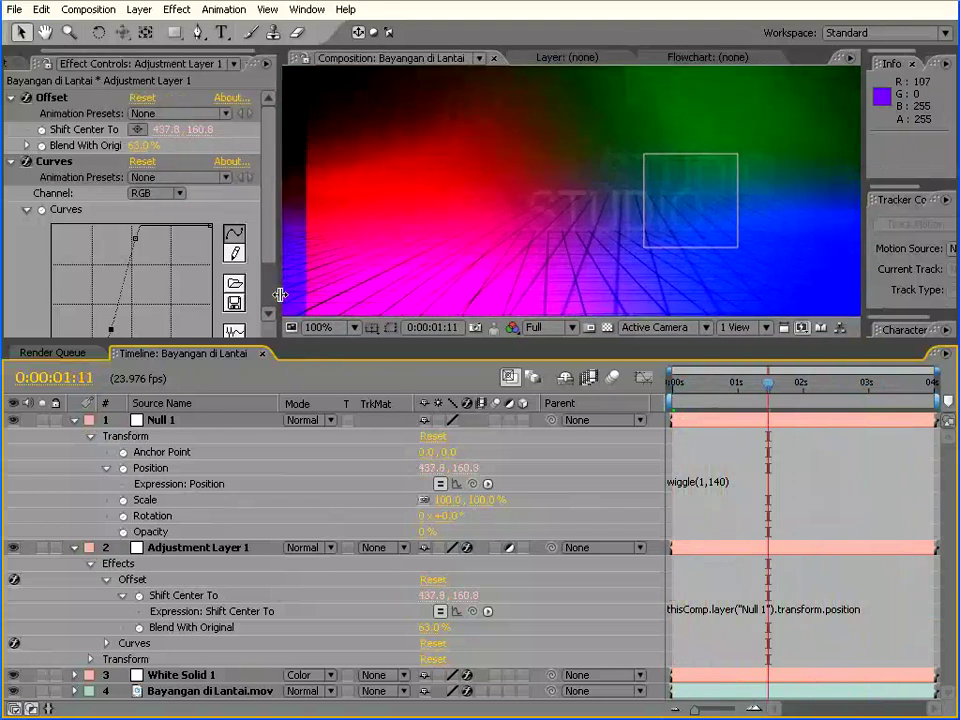
Resize the panels so the Composition viewer and Timeline are larger and Effect Controls narrower.
drag(345, 339, 345, 519)
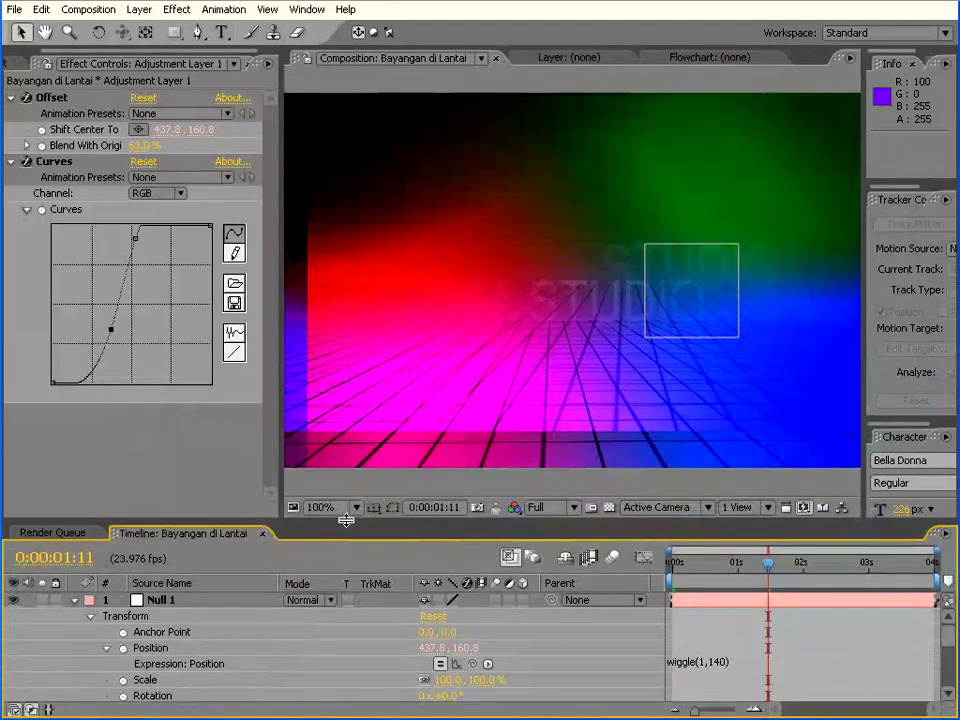
drag(283, 419, 166, 419)
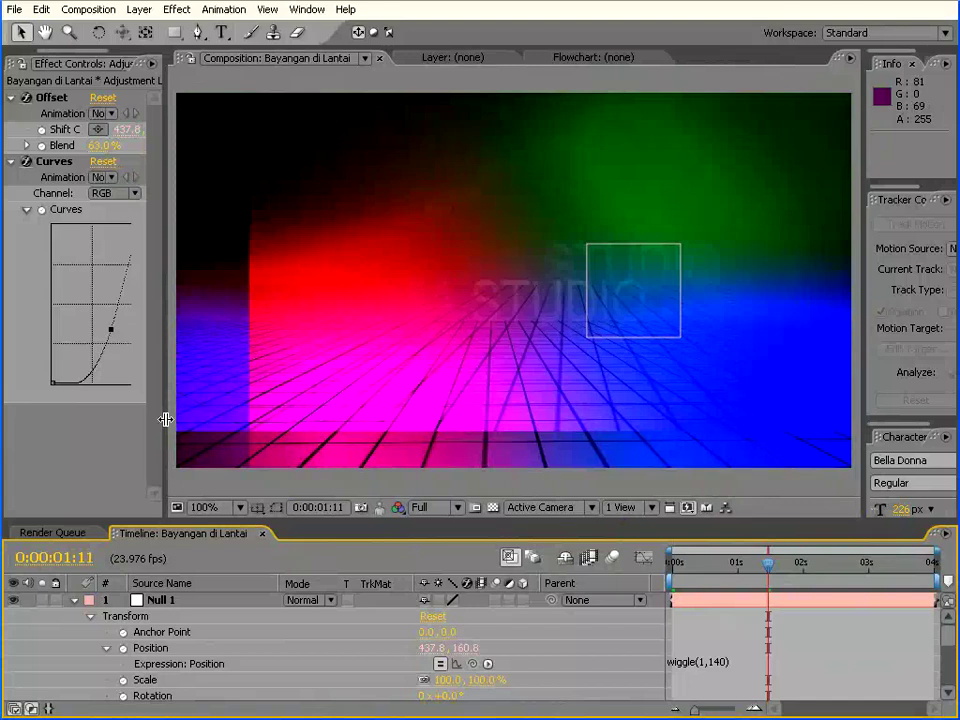
drag(407, 520, 407, 474)
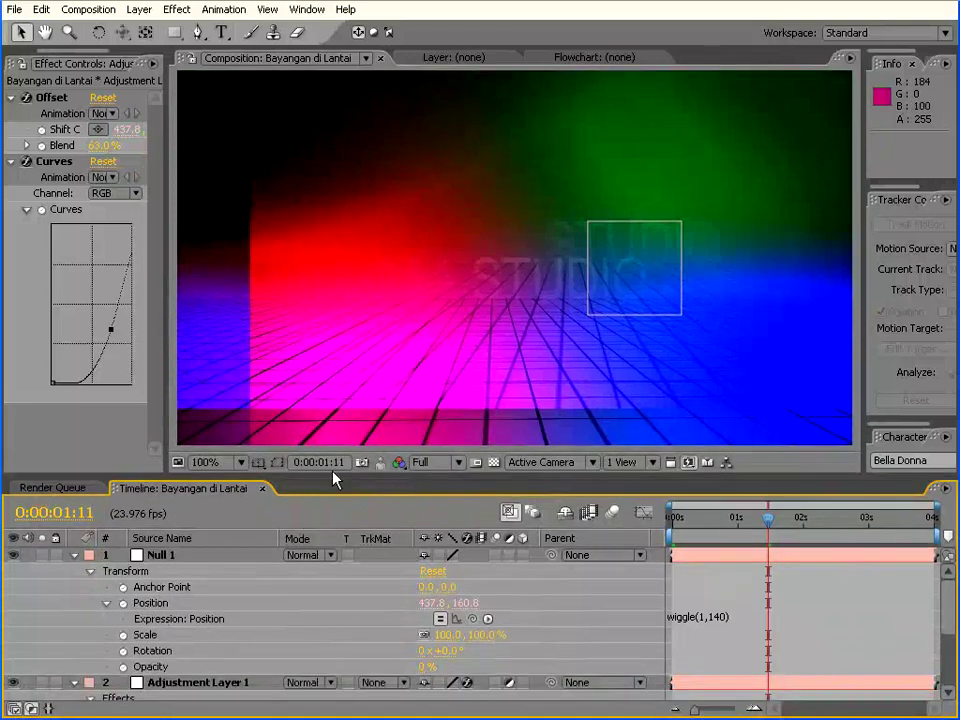
drag(167, 265, 175, 265)
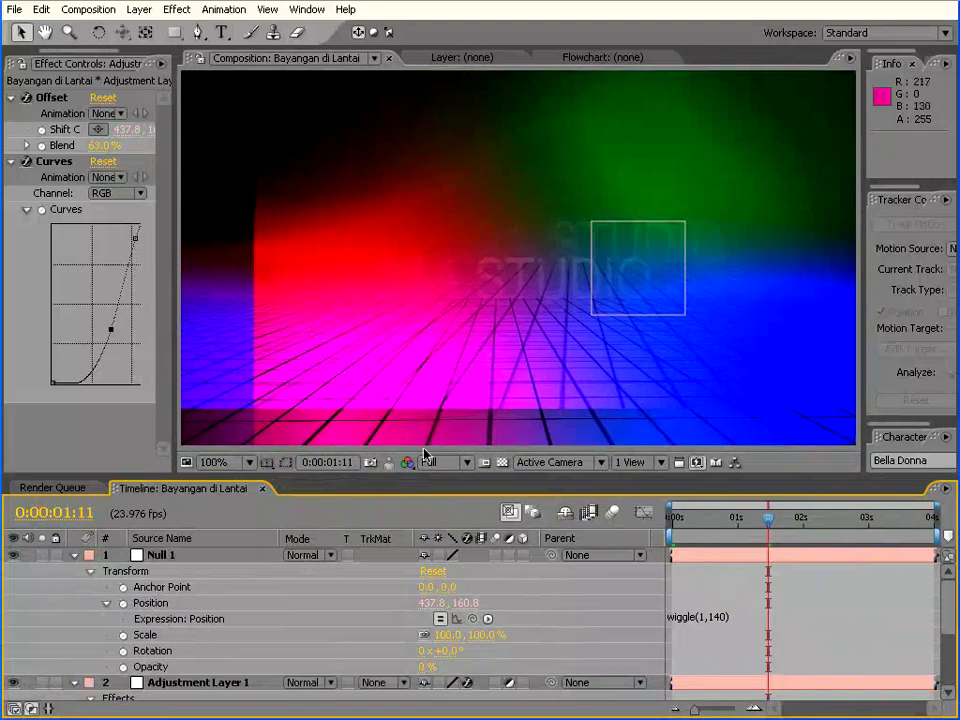
drag(461, 475, 460, 469)
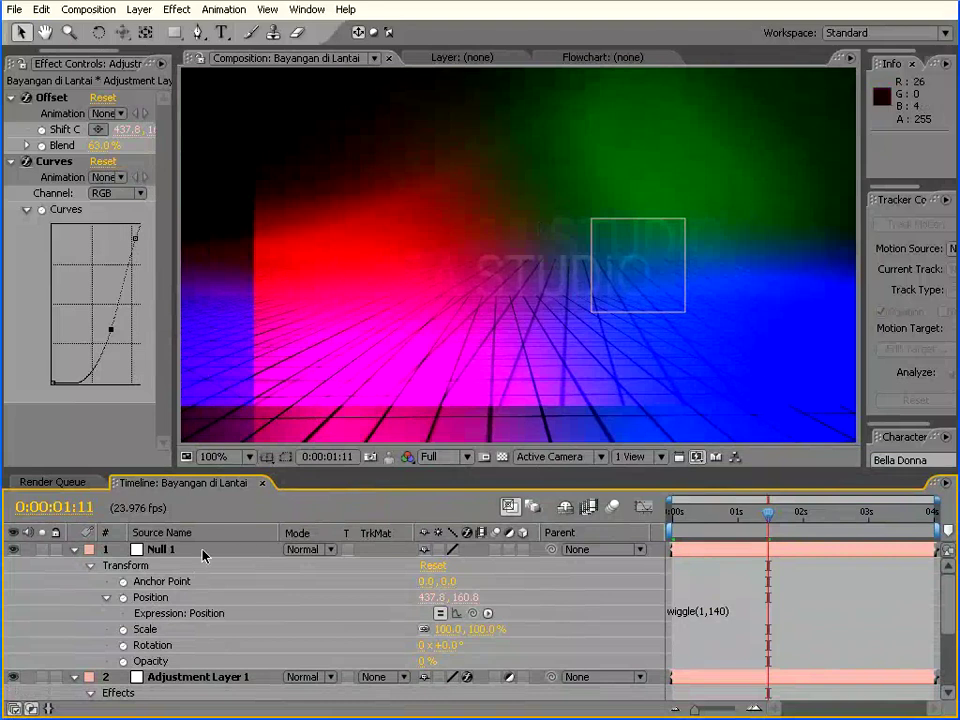
mouse_move(302, 468)
mouse_down()
mouse_move(302, 482)
mouse_move(302, 467)
mouse_up()
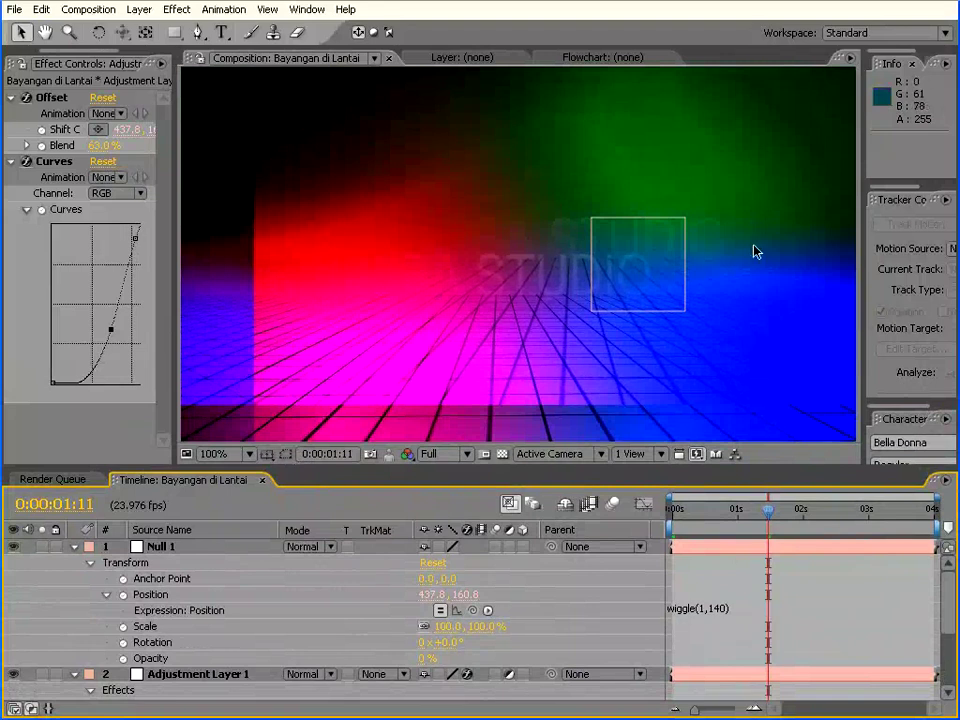
Scrub the animation, return to frame zero, and enlarge the Timeline to show all layers.
mouse_move(772, 520)
mouse_down()
mouse_move(822, 517)
mouse_move(724, 517)
mouse_up()
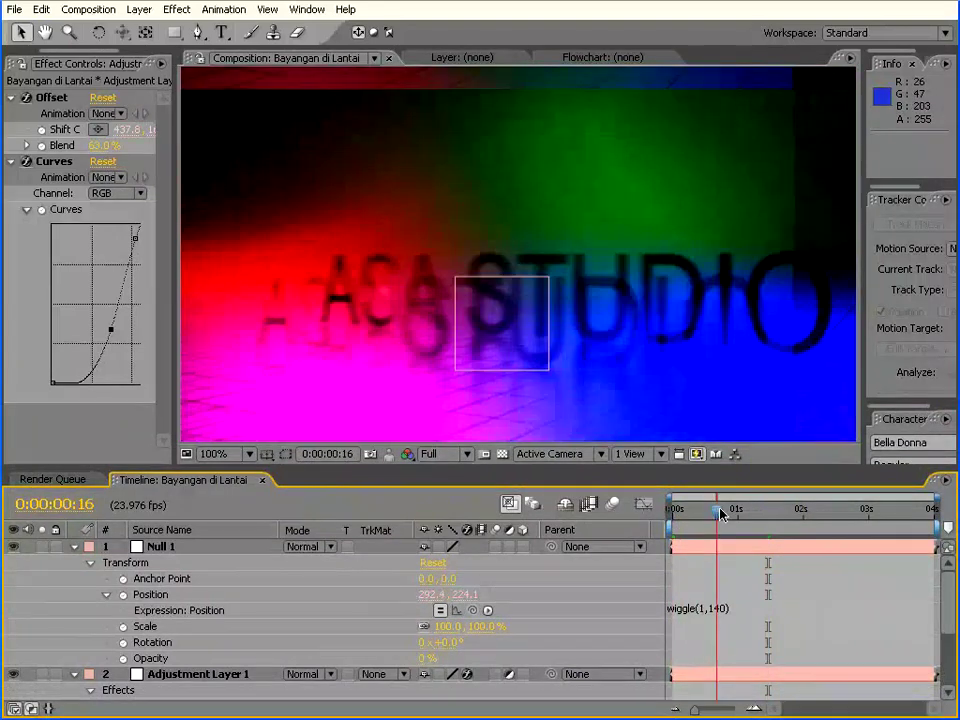
key(Home)
drag(411, 466, 415, 316)
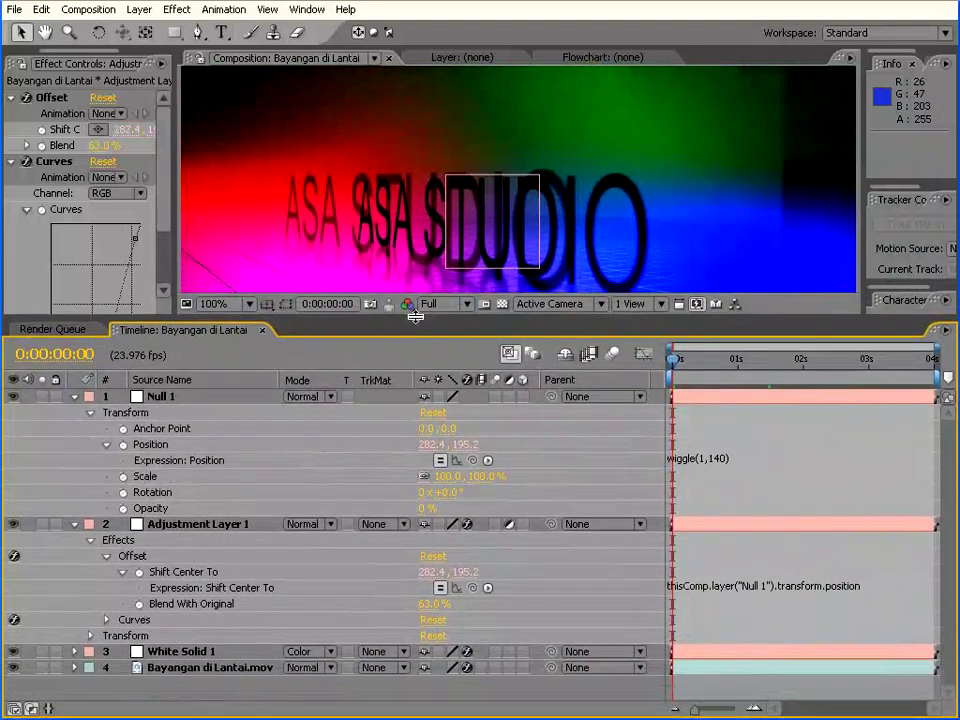